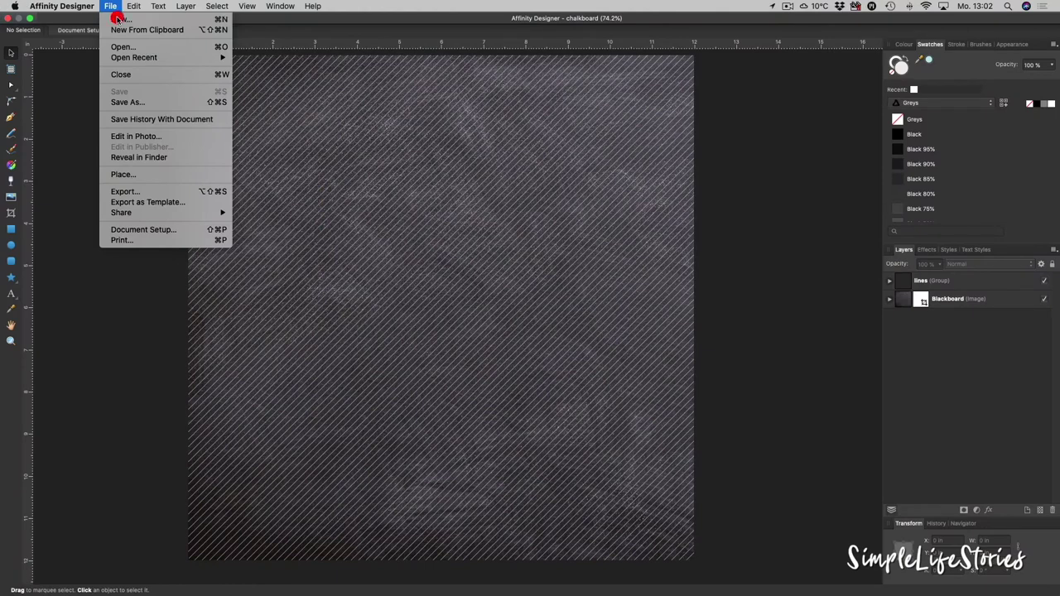
Create a 12 × 12 in, 300 DPI transparent document from the 12" Vinyl Cover preset.
{"action": "left_click", "coordinate": [118, 18]}
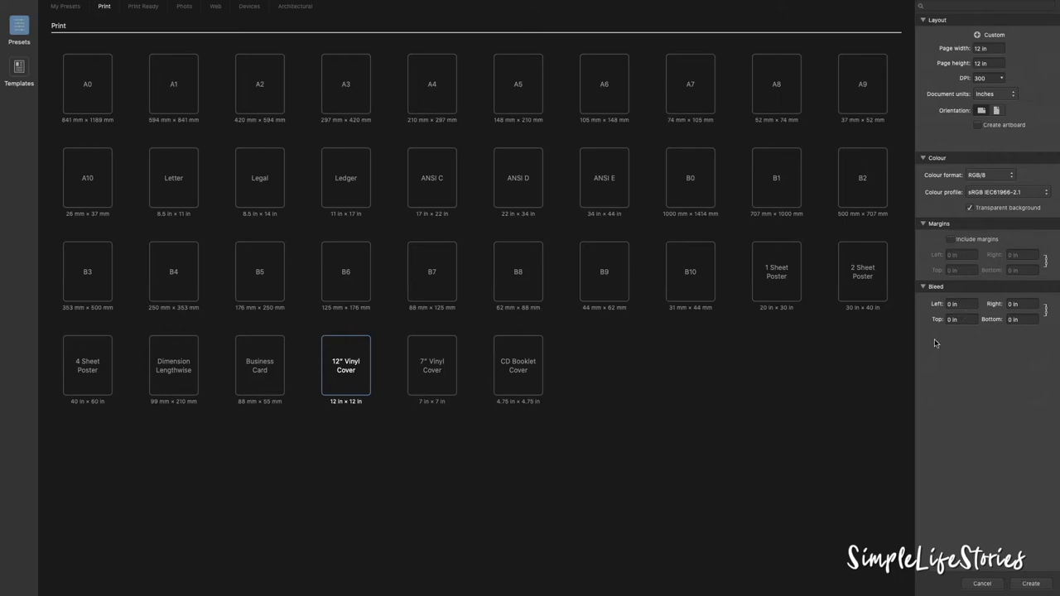
{"action": "left_click", "coordinate": [1033, 583]}
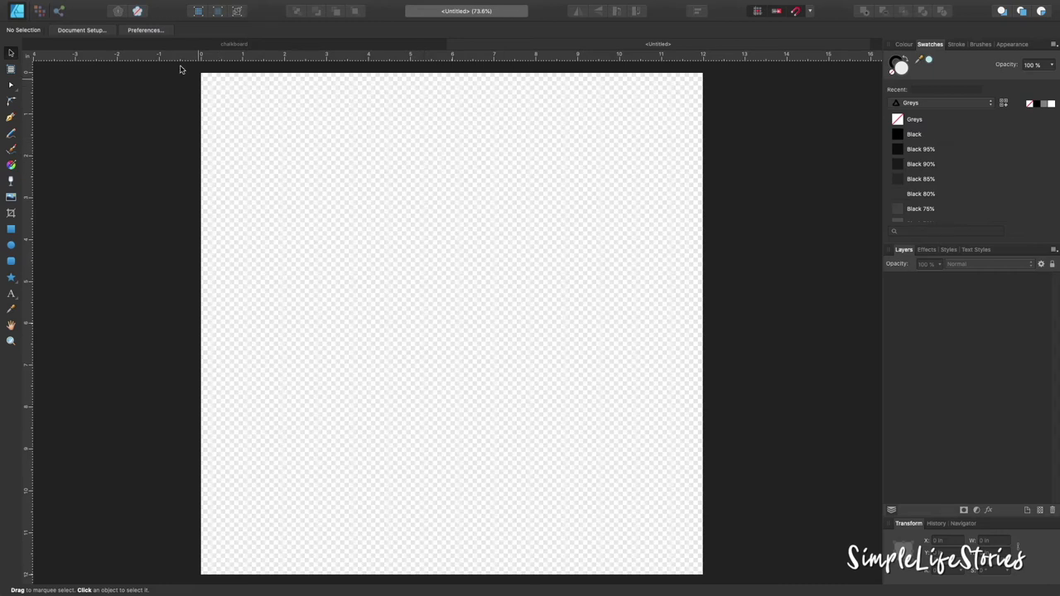
Show the Stock image panel and move it down slightly.
{"action": "left_click", "coordinate": [246, 5]}
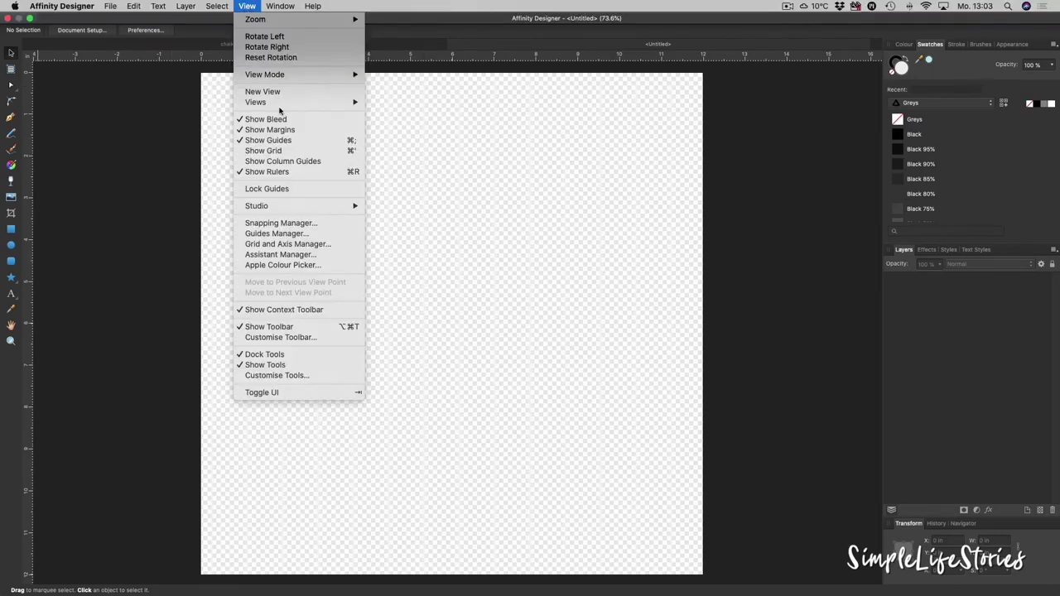
{"action": "mouse_move", "coordinate": [257, 205]}
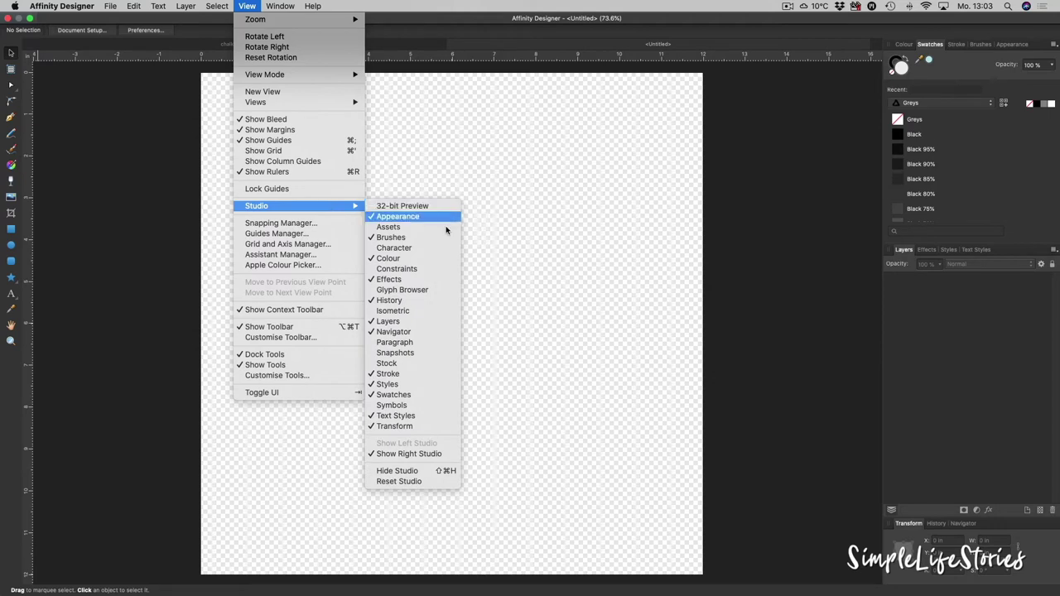
{"action": "left_click", "coordinate": [418, 364]}
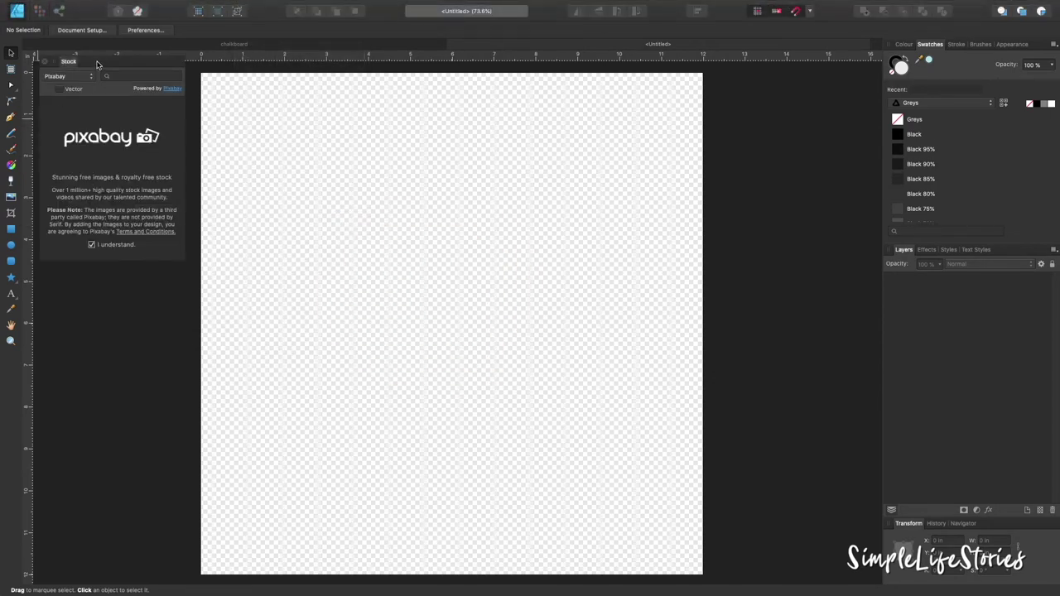
{"action": "left_click_drag", "start_coordinate": [97, 64], "coordinate": [97, 73]}
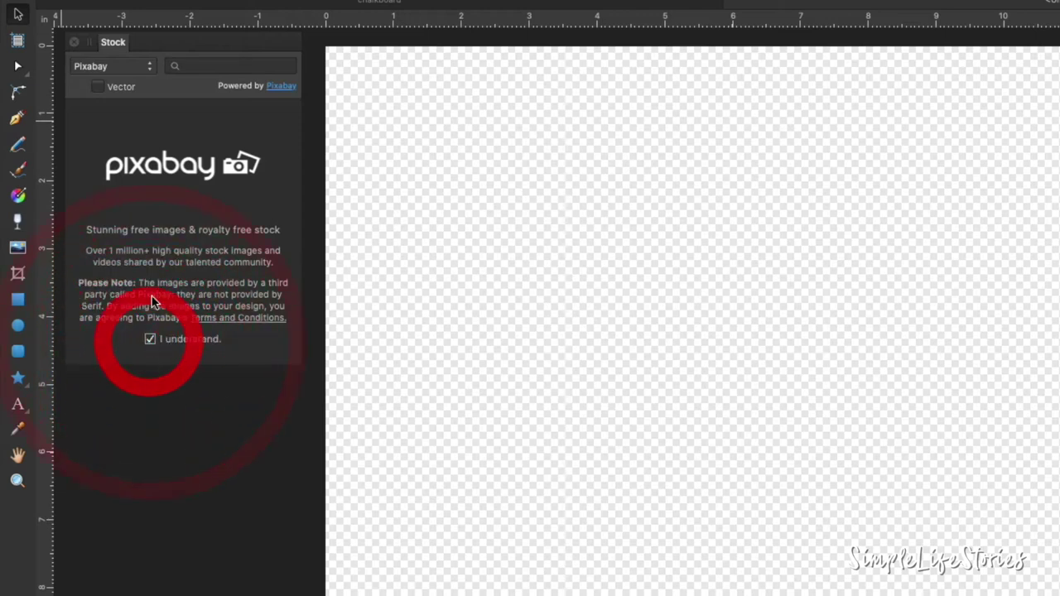
Set the stock source to Pixabay and search for 'blackboard'.
{"action": "left_click", "coordinate": [113, 66]}
{"action": "left_click", "coordinate": [117, 52]}
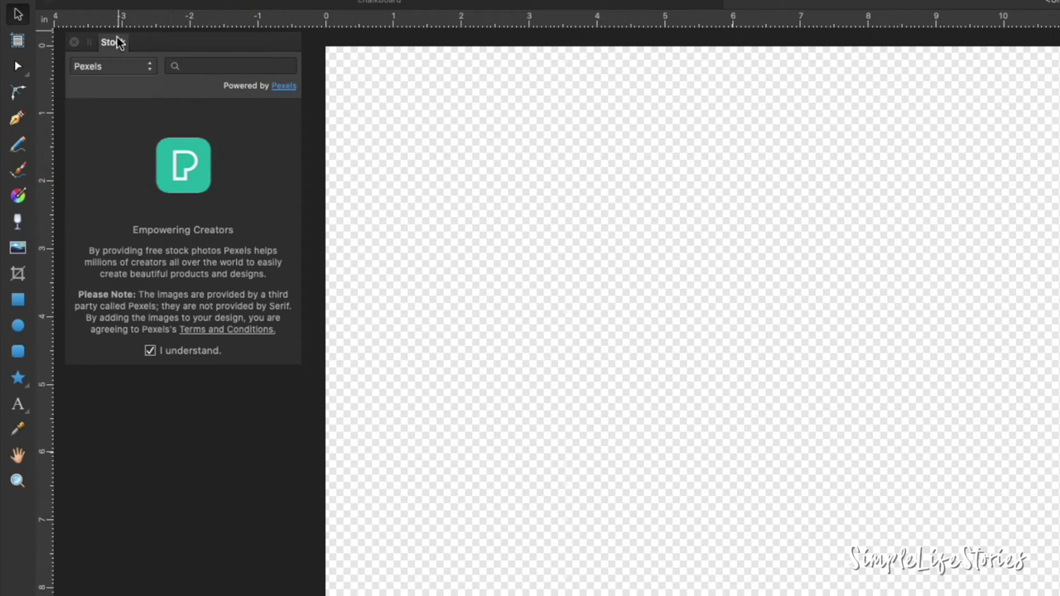
{"action": "left_click", "coordinate": [113, 66]}
{"action": "left_click", "coordinate": [114, 80]}
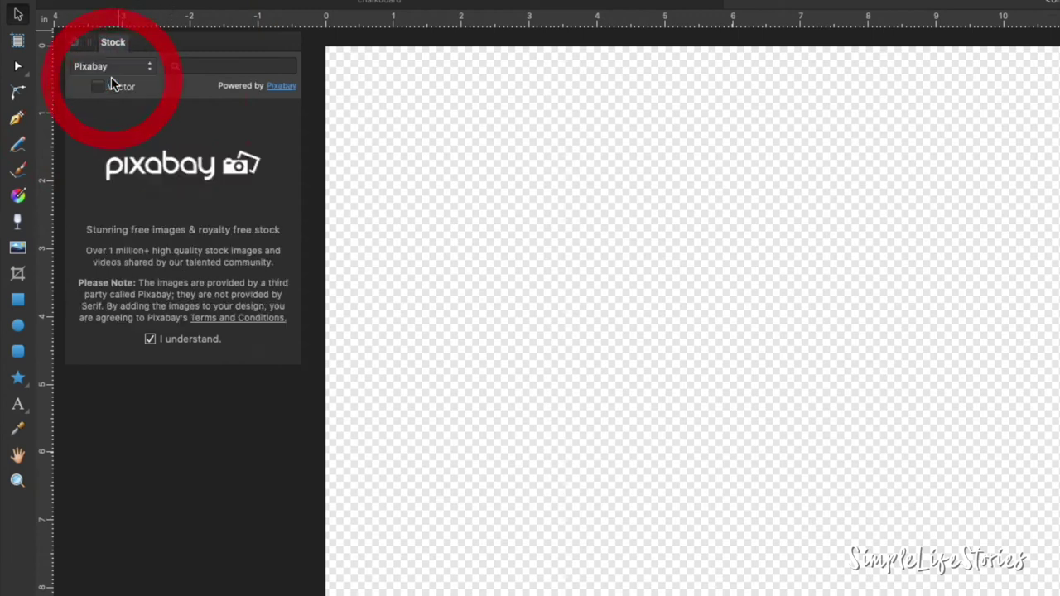
{"action": "left_click", "coordinate": [220, 65]}
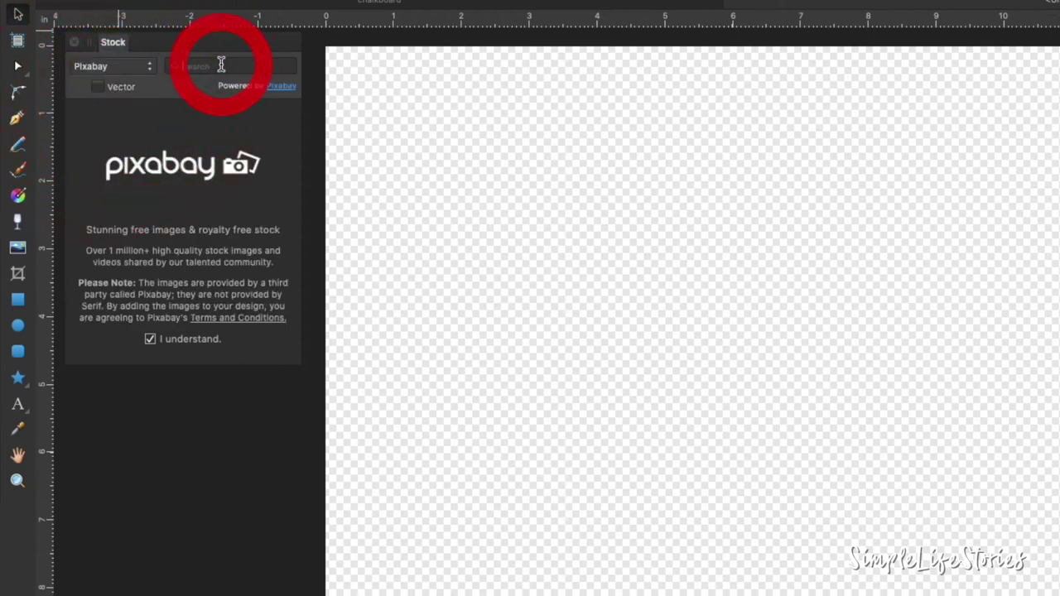
{"action": "type", "text": "blackboard"}
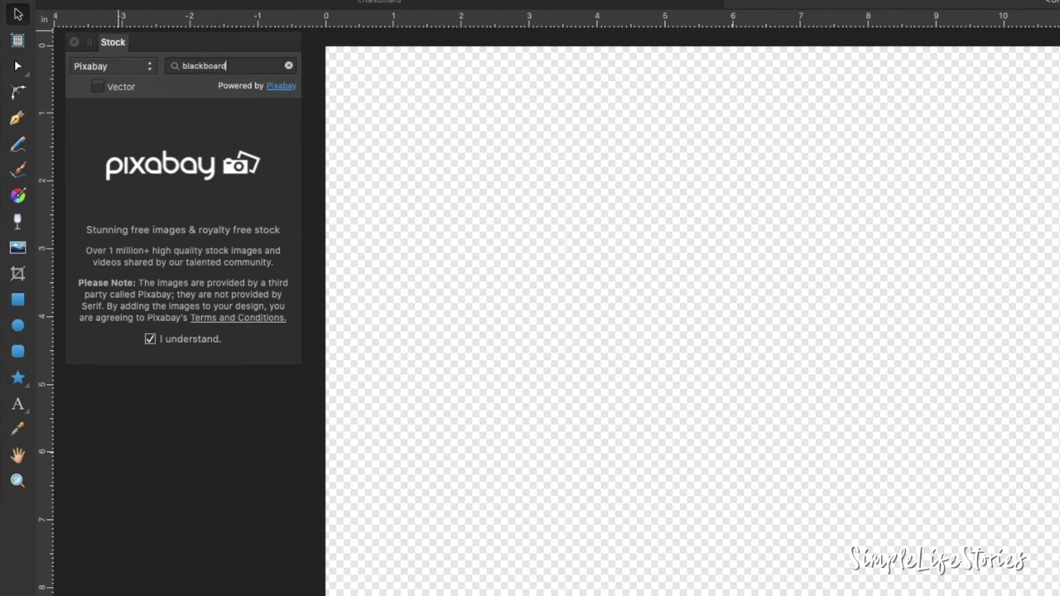
{"action": "key", "text": "Return"}
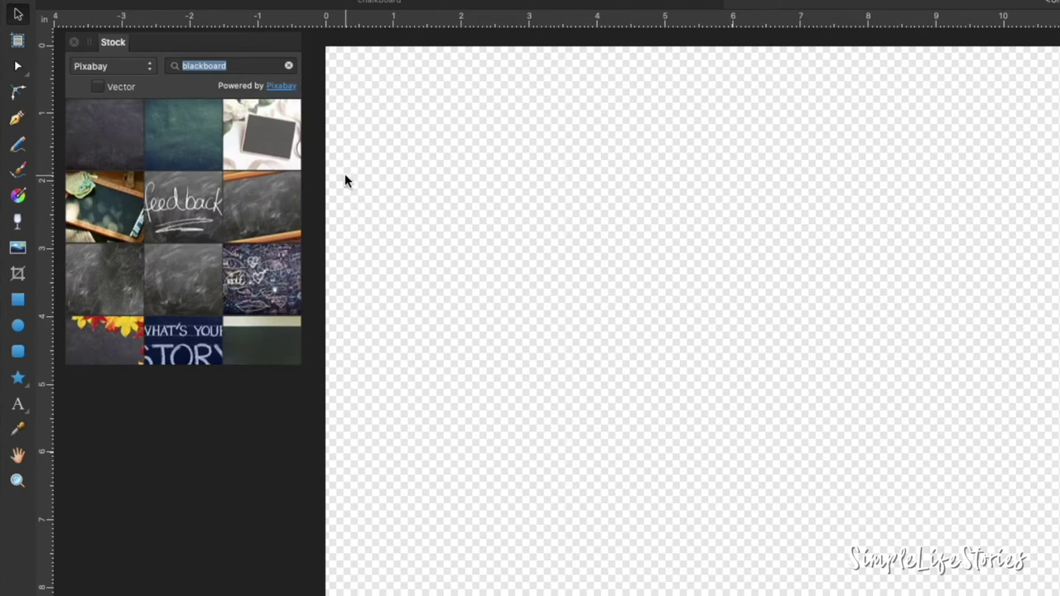
Place the first blackboard photo centred on the page and enlarge it to cover the page.
{"action": "left_click_drag", "start_coordinate": [76, 140], "coordinate": [748, 290]}
{"action": "scroll", "coordinate": [746, 291], "scroll_direction": "down", "scroll_amount": 2}
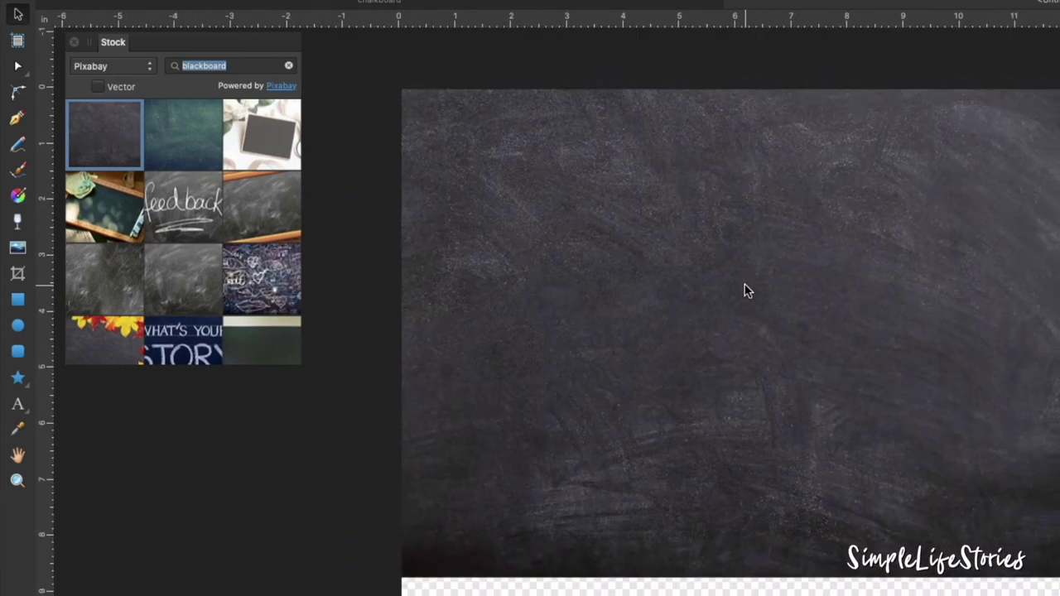
{"action": "scroll", "coordinate": [746, 290], "scroll_direction": "down", "scroll_amount": 2}
{"action": "scroll", "coordinate": [746, 290], "scroll_direction": "down", "scroll_amount": 1}
{"action": "scroll", "coordinate": [746, 290], "scroll_direction": "down", "scroll_amount": 1}
{"action": "mouse_move", "coordinate": [746, 291]}
{"action": "left_mouse_down"}
{"action": "mouse_move", "coordinate": [745, 358]}
{"action": "mouse_move", "coordinate": [732, 357]}
{"action": "left_mouse_up"}
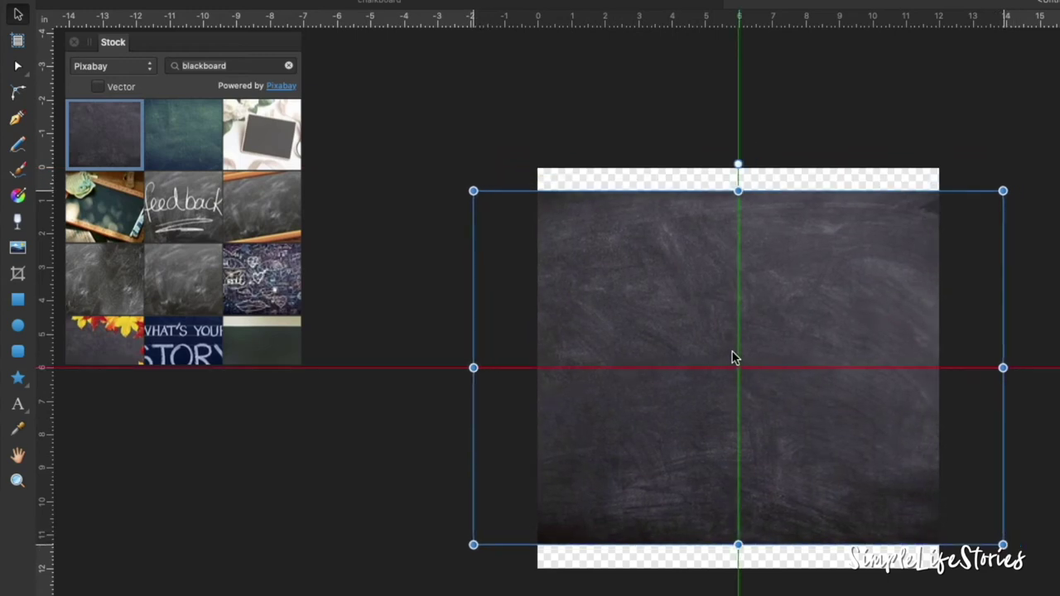
{"action": "left_click_drag", "start_coordinate": [732, 358], "coordinate": [733, 358]}
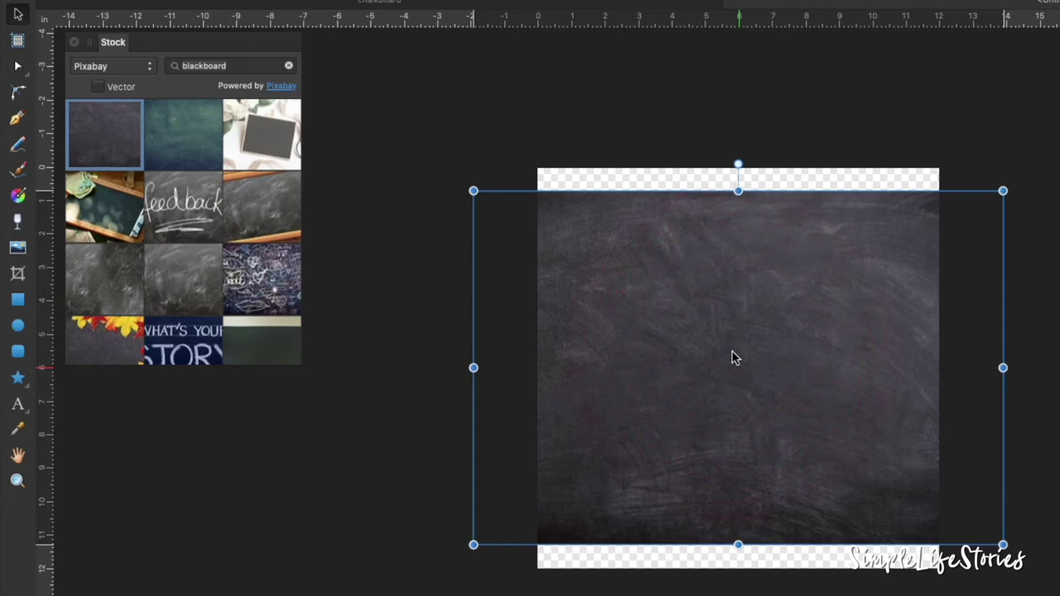
{"action": "left_click_drag", "start_coordinate": [1002, 544], "coordinate": [1045, 572]}
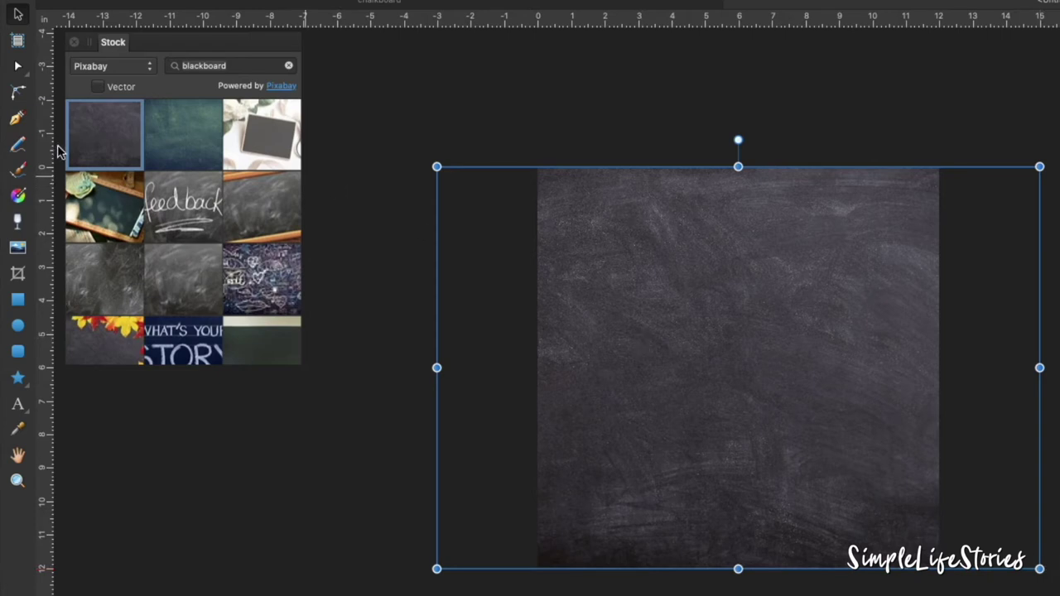
Crop the photo's left and right sides to the square page edges.
{"action": "left_click", "coordinate": [19, 275]}
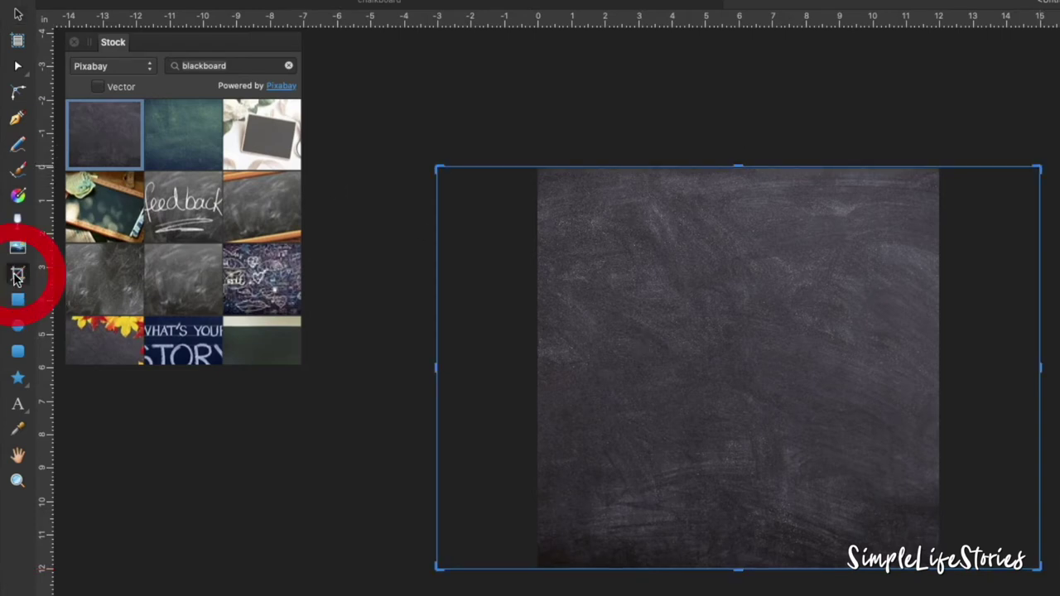
{"action": "left_click_drag", "start_coordinate": [437, 367], "coordinate": [538, 367]}
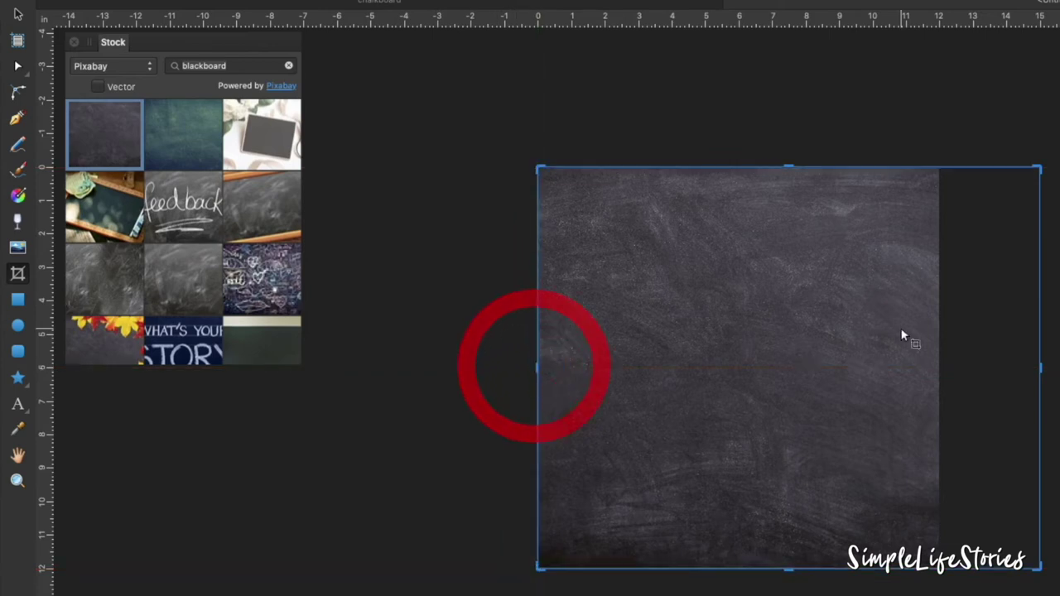
{"action": "left_click_drag", "start_coordinate": [1040, 364], "coordinate": [945, 347]}
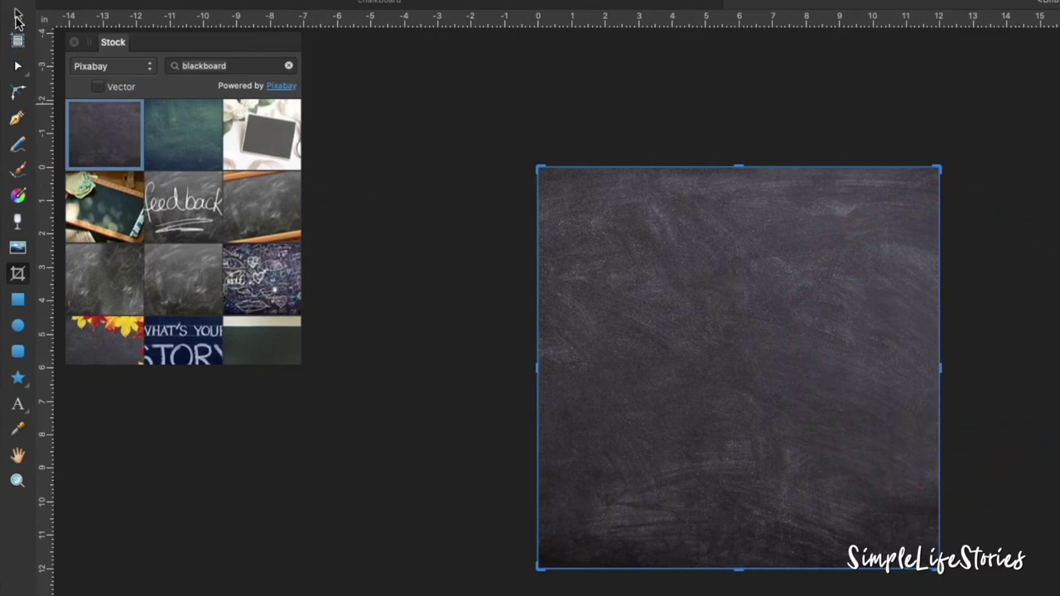
Add a new layer named 'Lines' above the photo and close the Stock panel.
{"action": "left_click", "coordinate": [18, 14]}
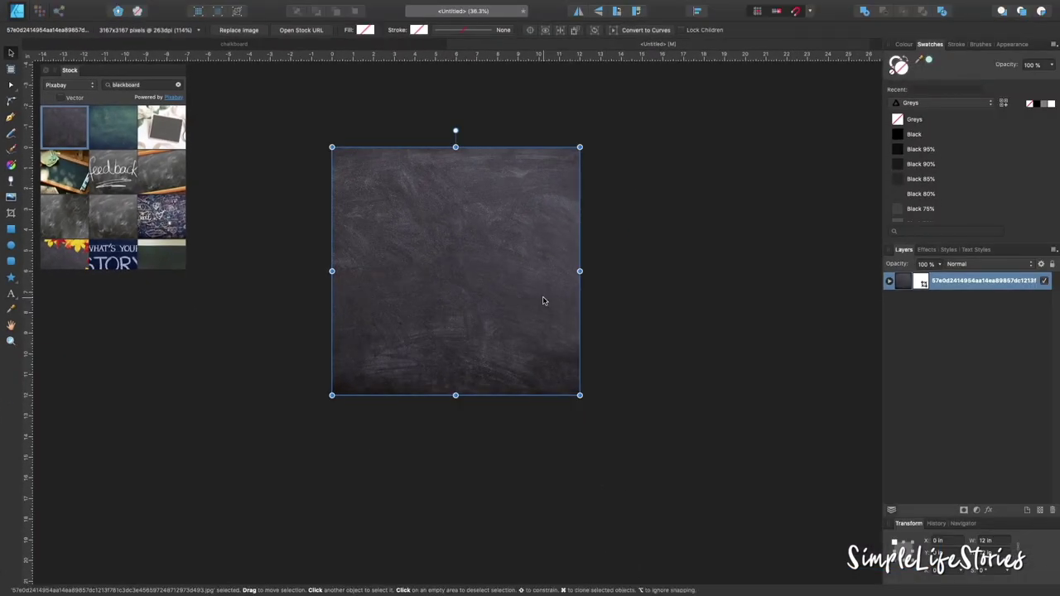
{"action": "scroll", "coordinate": [543, 300], "scroll_direction": "up", "scroll_amount": 3}
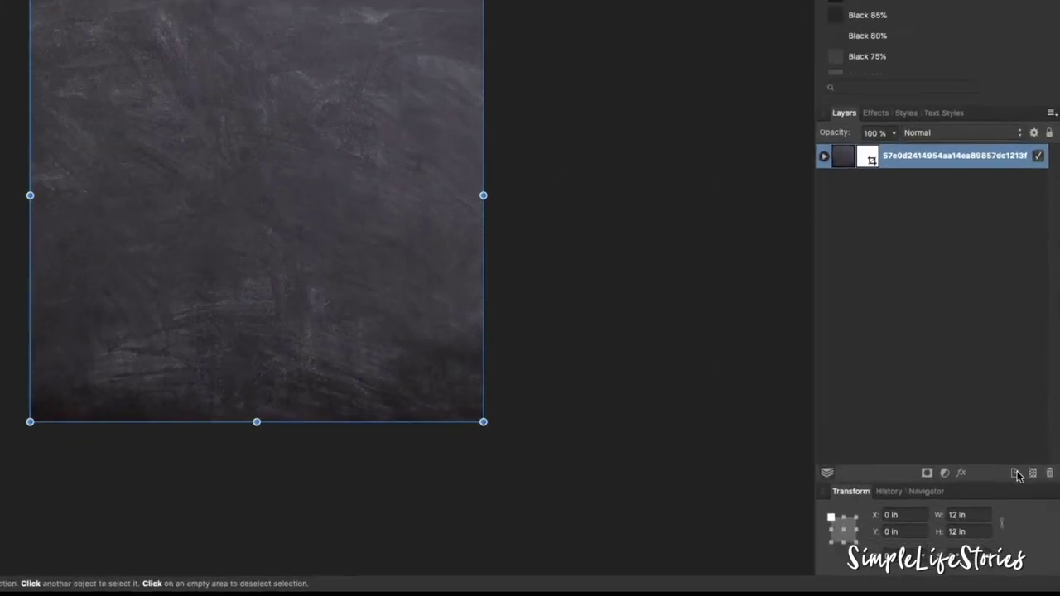
{"action": "left_click", "coordinate": [1029, 513]}
{"action": "left_click", "coordinate": [1002, 443]}
{"action": "double_click", "coordinate": [828, 46]}
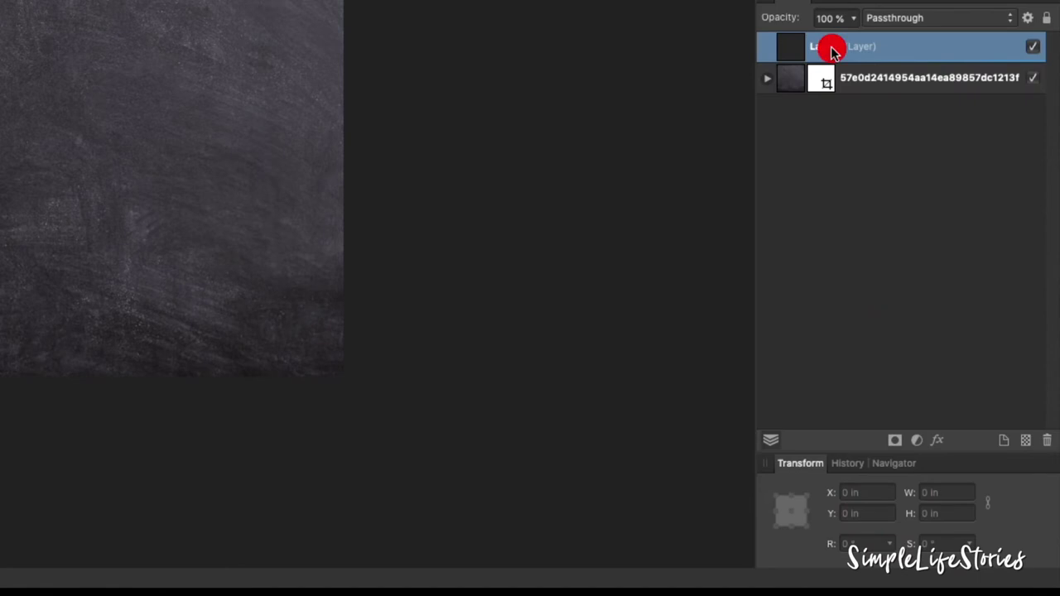
{"action": "type", "text": "Li"}
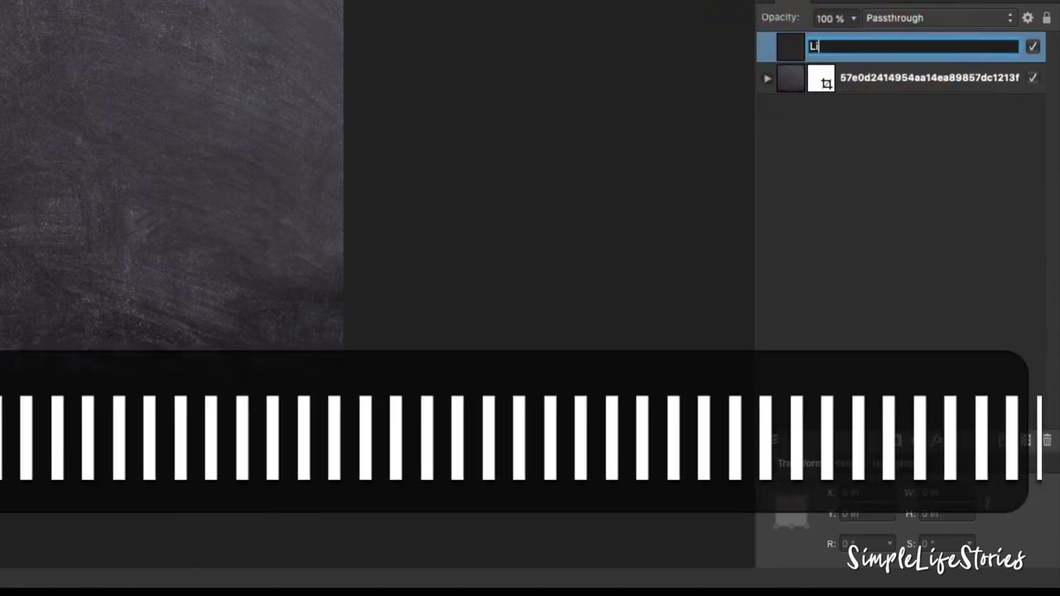
{"action": "type", "text": "nes"}
{"action": "key", "text": "Return"}
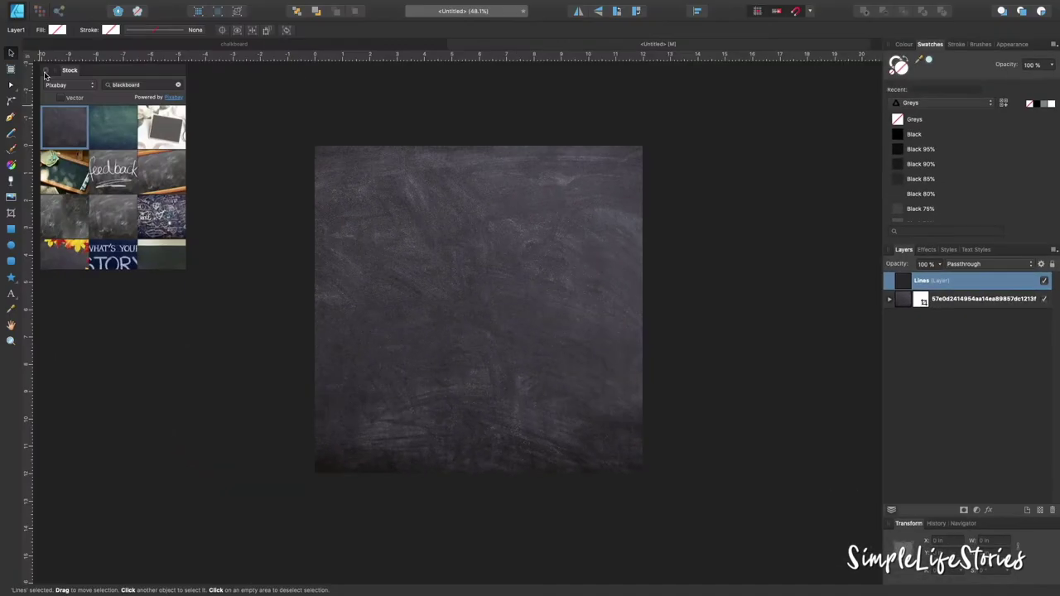
{"action": "left_click", "coordinate": [43, 91]}
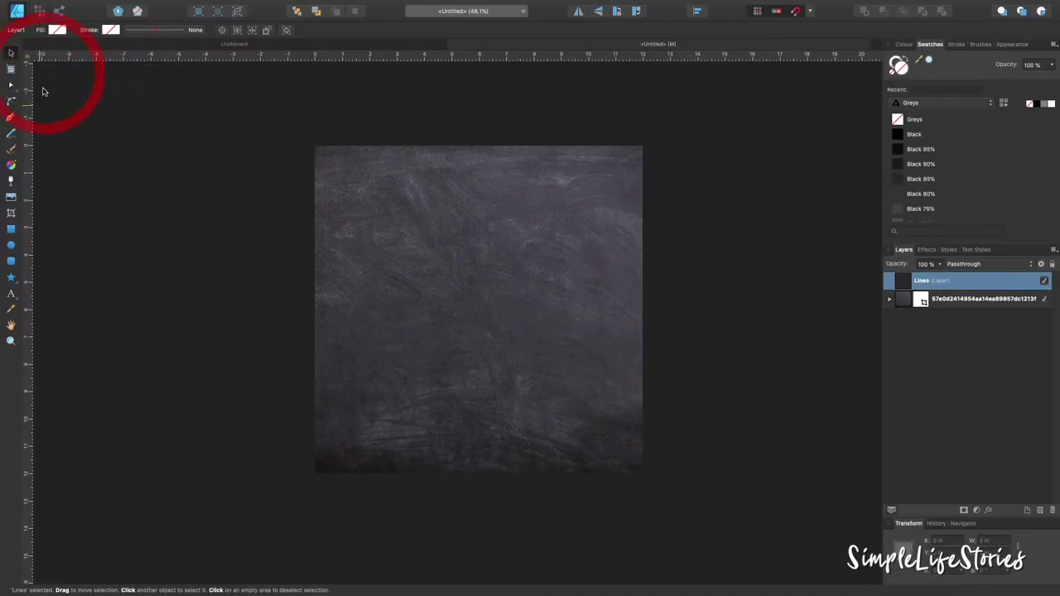
Draw a straight diagonal line from the board's bottom-left to top-right corner.
{"action": "left_click", "coordinate": [10, 117]}
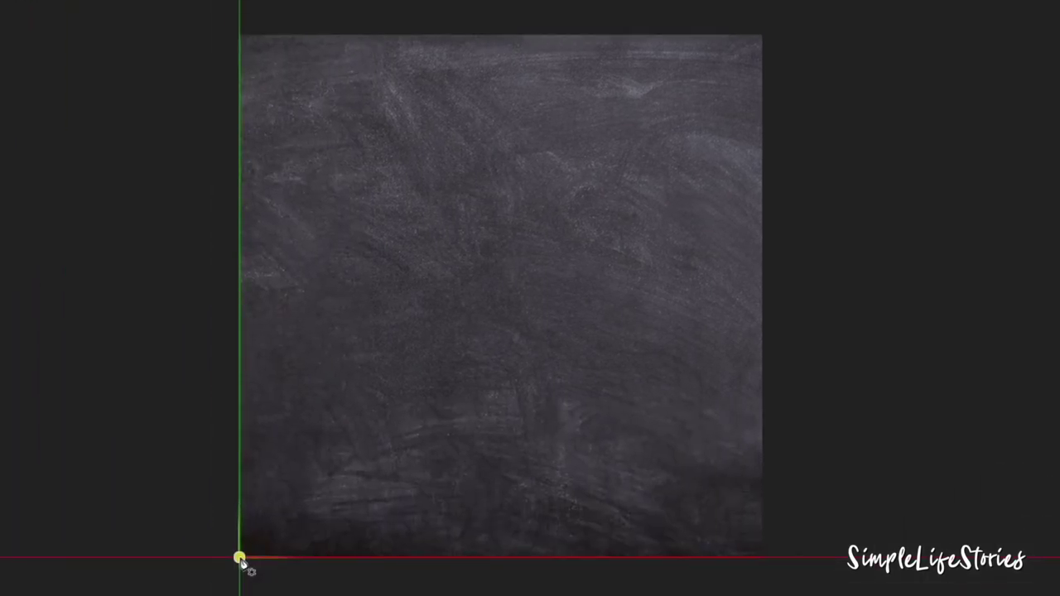
{"action": "left_click", "coordinate": [239, 557]}
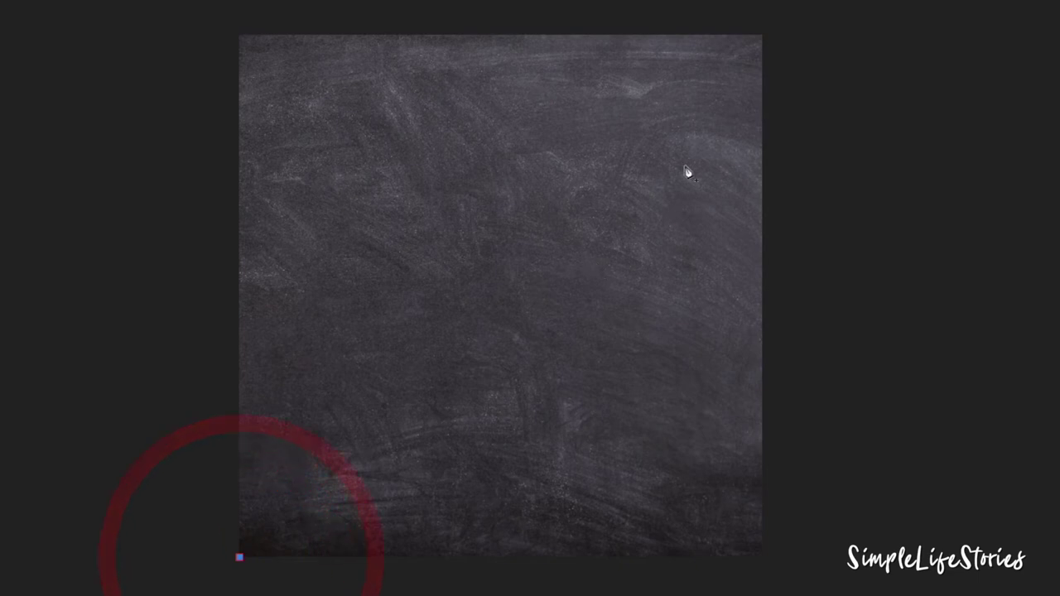
{"action": "left_click", "coordinate": [762, 35]}
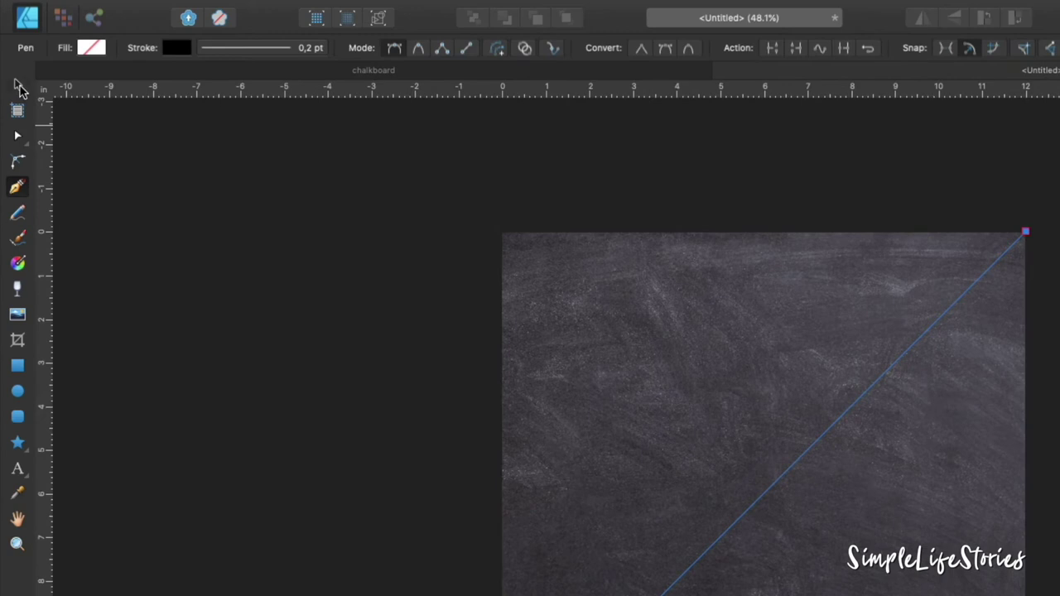
{"action": "left_click", "coordinate": [16, 85]}
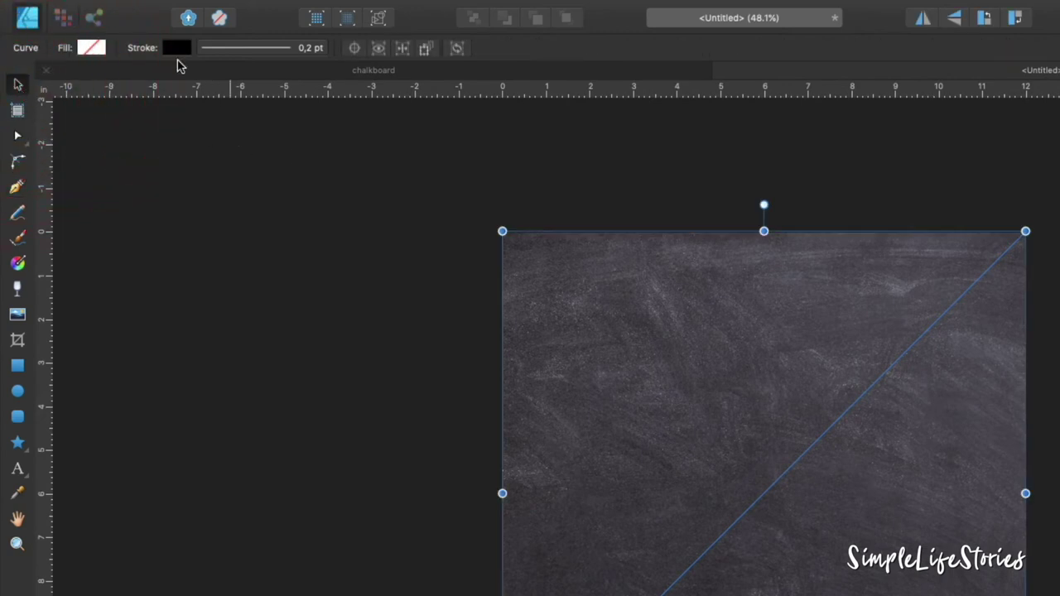
Change the diagonal line's stroke colour to white, then reselect the line.
{"action": "left_click", "coordinate": [176, 48]}
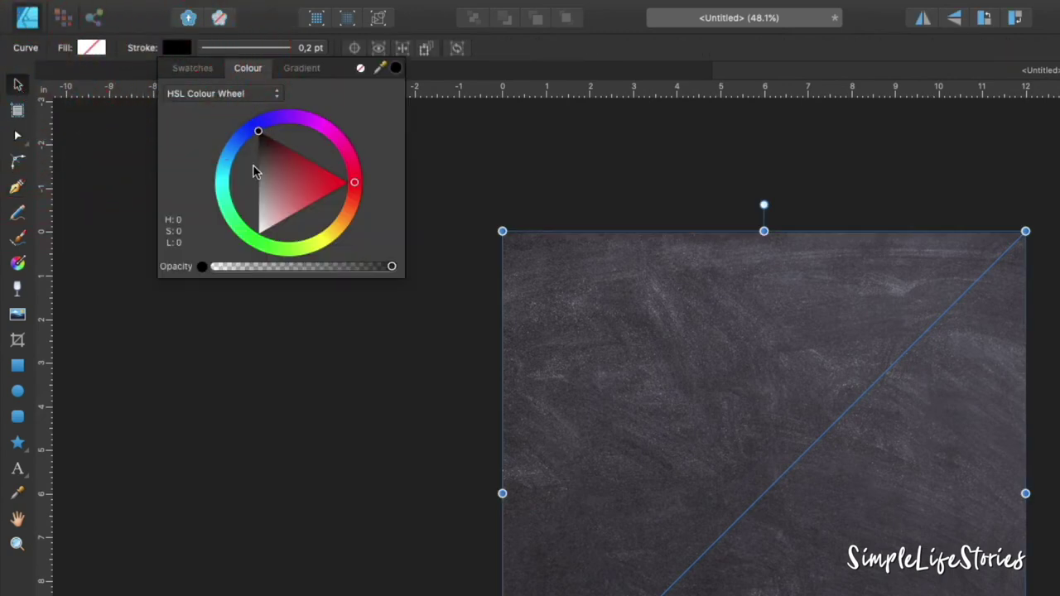
{"action": "left_click", "coordinate": [260, 232]}
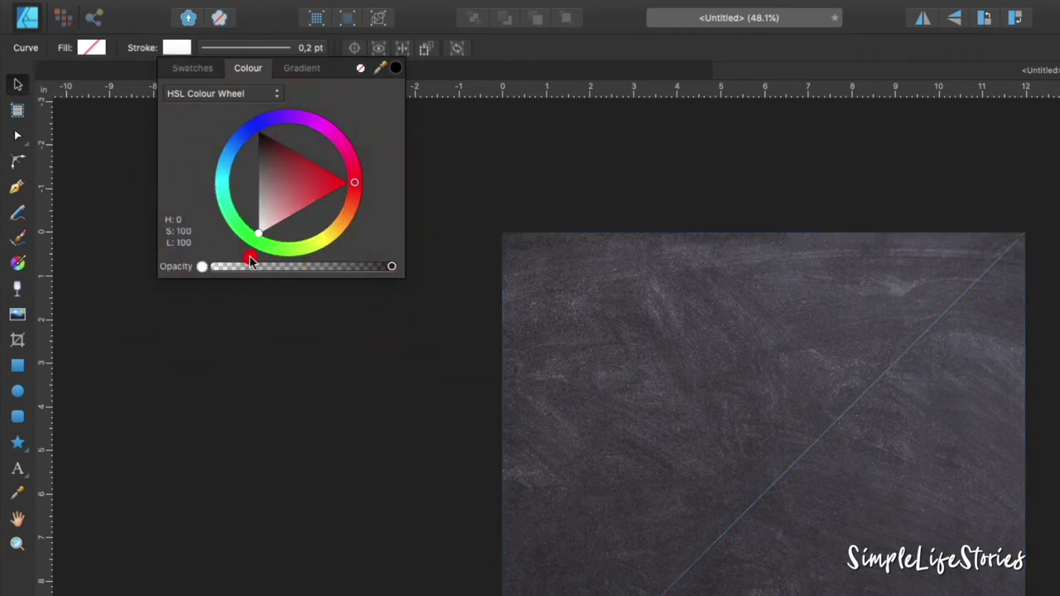
{"action": "left_click", "coordinate": [266, 368]}
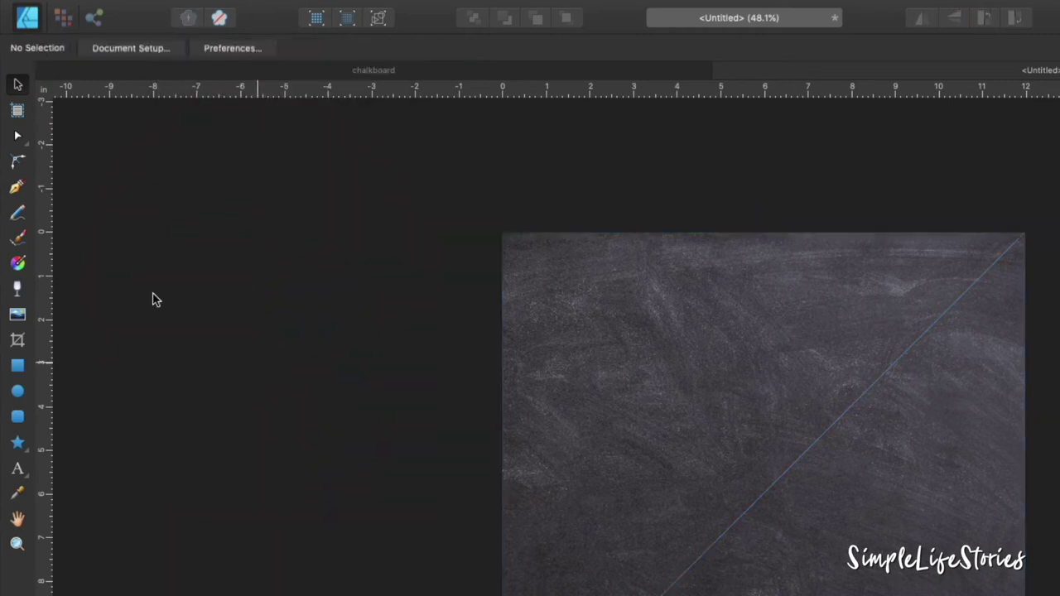
{"action": "left_click", "coordinate": [827, 435]}
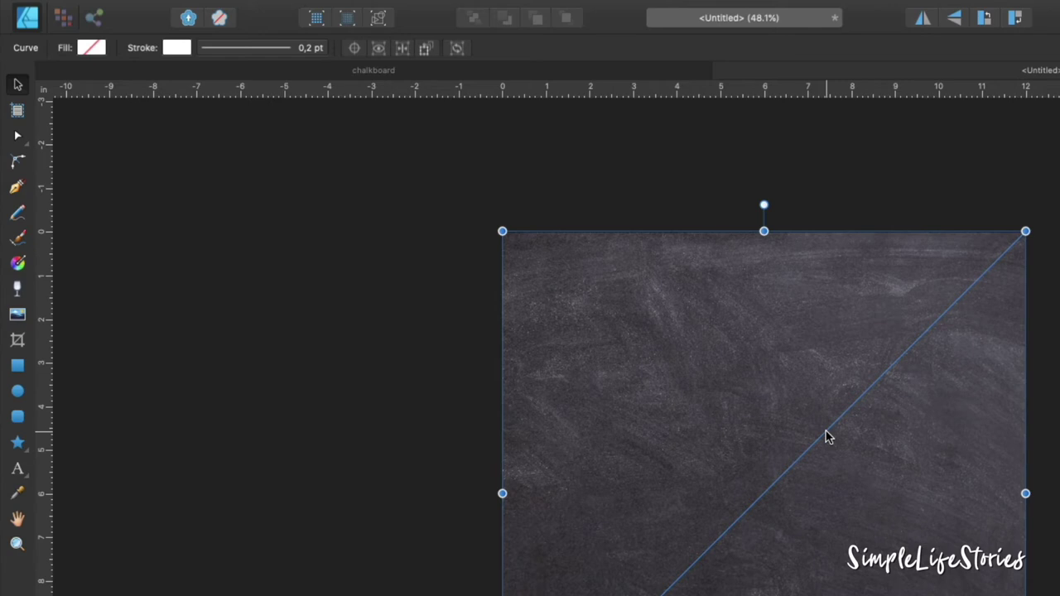
Move the diagonal line so its corner snaps to the board's top-left.
{"action": "left_click_drag", "start_coordinate": [834, 440], "coordinate": [747, 383]}
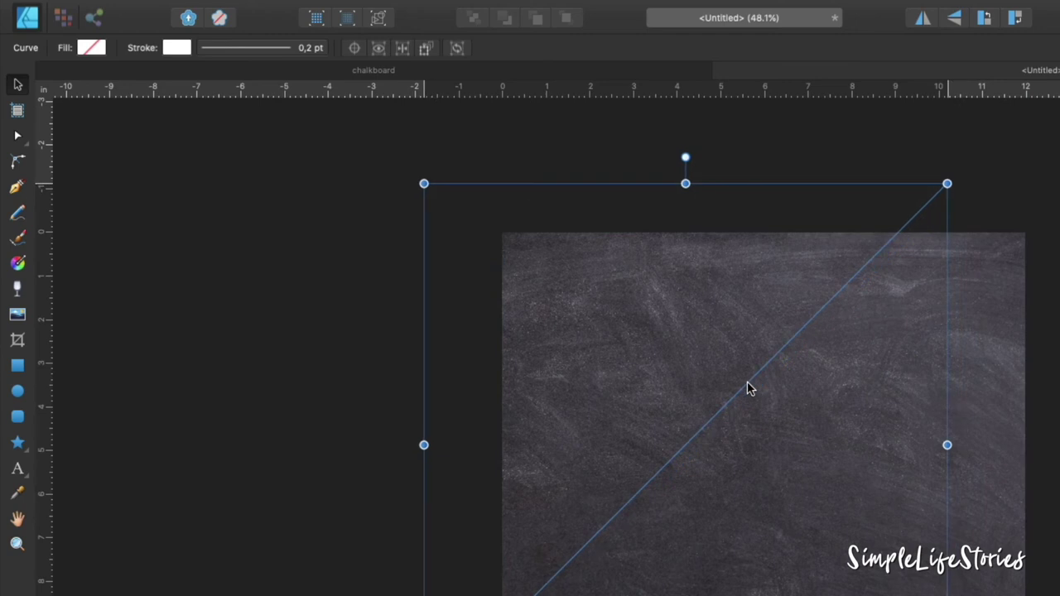
{"action": "mouse_move", "coordinate": [747, 382]}
{"action": "left_mouse_down"}
{"action": "mouse_move", "coordinate": [822, 427]}
{"action": "mouse_move", "coordinate": [307, 437]}
{"action": "left_mouse_up"}
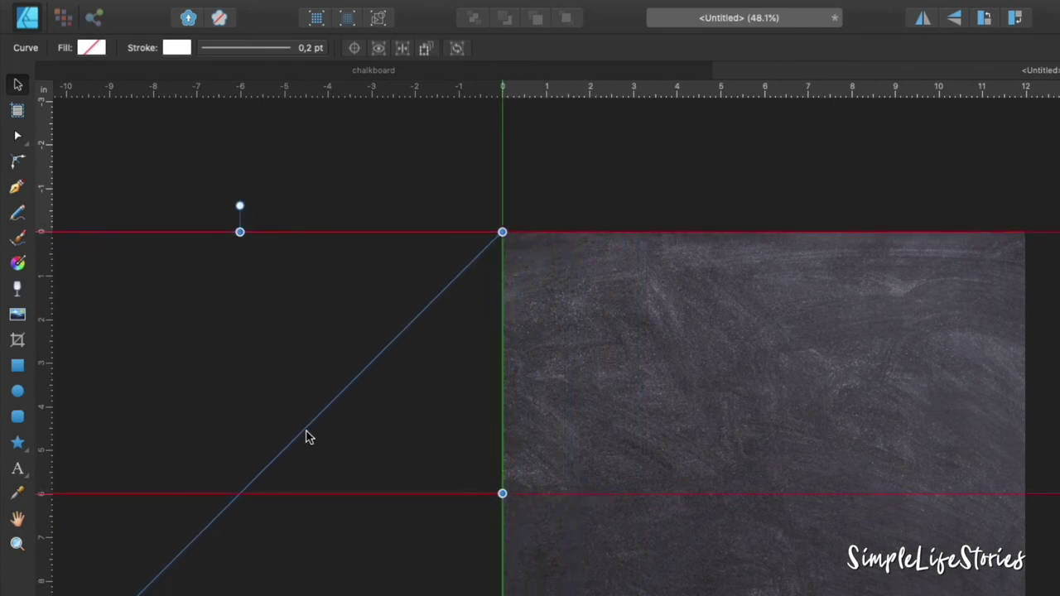
{"action": "left_click_drag", "start_coordinate": [307, 438], "coordinate": [307, 438]}
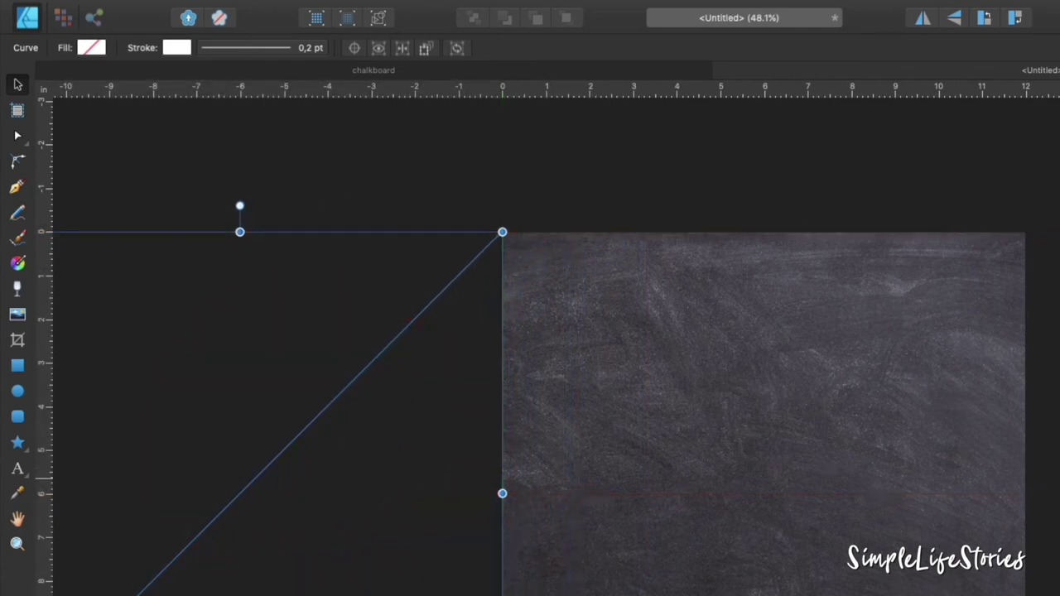
{"action": "scroll", "coordinate": [555, 348], "scroll_direction": "left", "scroll_amount": 3}
{"action": "scroll", "coordinate": [555, 348], "scroll_direction": "left", "scroll_amount": 2}
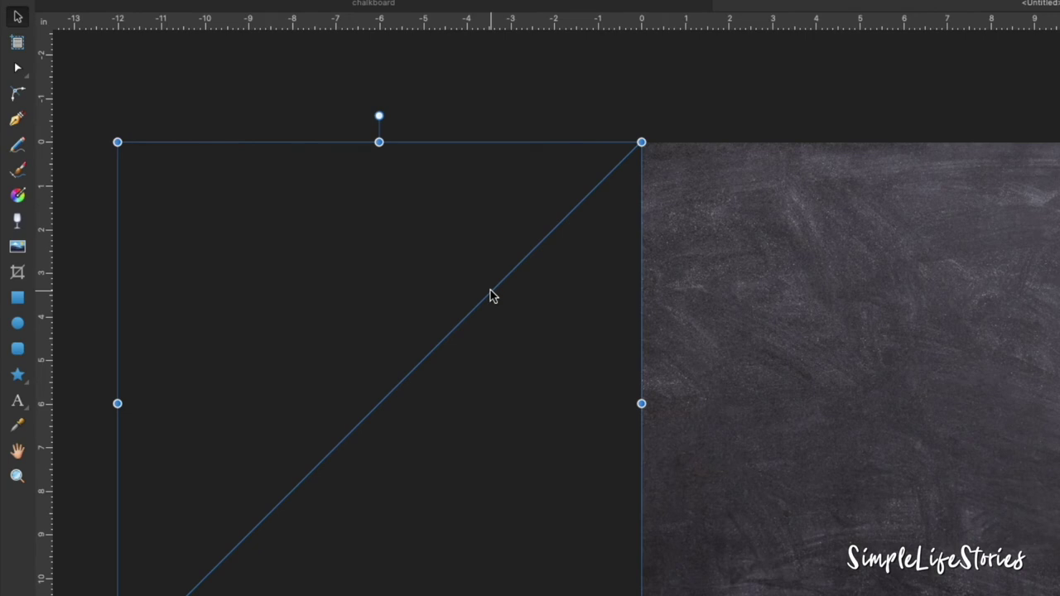
Align the line with the board's edge and step-duplicate it across the board with ⌘J.
{"action": "left_click_drag", "start_coordinate": [493, 296], "coordinate": [499, 296]}
{"action": "left_click", "coordinate": [593, 200]}
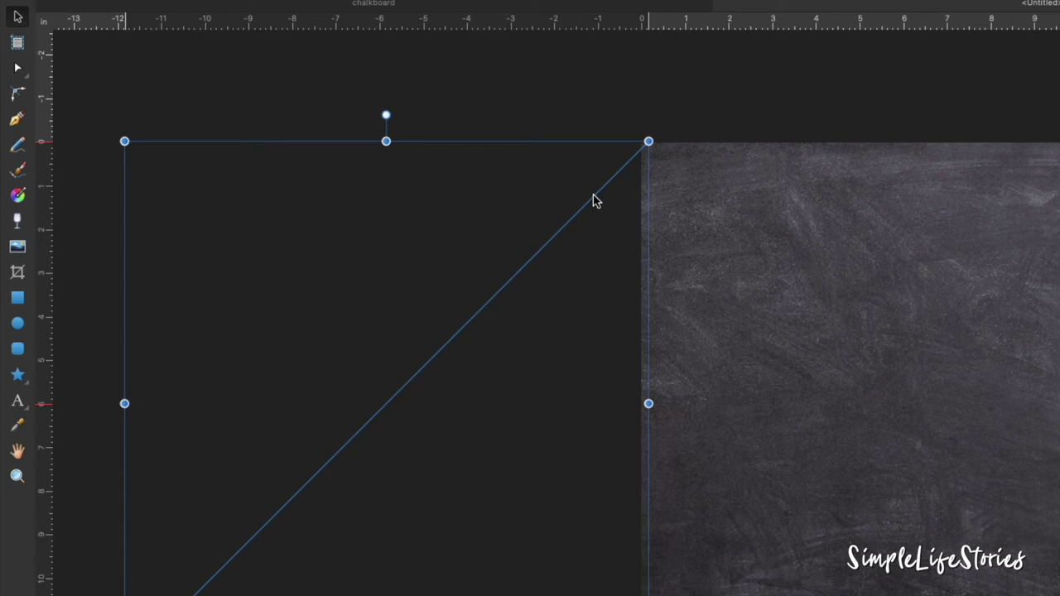
{"action": "key", "text": "super+j"}
{"action": "key", "text": "super+j"}
{"action": "key", "text": "super+j"}
{"action": "key", "text": "super+j"}
{"action": "key", "text": "super+j"}
{"action": "key", "text": "super+j"}
{"action": "key", "text": "super+j"}
{"action": "key", "text": "super+j"}
{"action": "key", "text": "super+j"}
{"action": "key", "text": "super+j"}
{"action": "key", "text": "super+j"}
{"action": "key", "text": "super+j"}
{"action": "key", "text": "super+j"}
{"action": "key", "text": "super+j"}
{"action": "key", "text": "super+j"}
{"action": "key", "text": "super+j"}
{"action": "key", "text": "super+j"}
{"action": "key", "text": "super+j"}
{"action": "key", "text": "super+j"}
{"action": "key", "text": "super+j"}
{"action": "key", "text": "super+j"}
{"action": "key", "text": "super+j"}
{"action": "key", "text": "super+j"}
{"action": "key", "text": "super+j"}
{"action": "key", "text": "super+j"}
{"action": "key", "text": "super+j"}
{"action": "key", "text": "super+j"}
{"action": "key", "text": "super+j"}
{"action": "key", "text": "super+j"}
{"action": "key", "text": "super+j"}
{"action": "key", "text": "super+j"}
{"action": "key", "text": "super+j"}
{"action": "key", "text": "super+j"}
{"action": "key", "text": "super+j"}
{"action": "key", "text": "super+j"}
{"action": "key", "text": "super+j"}
{"action": "key", "text": "super+j"}
{"action": "key", "text": "super+j"}
{"action": "key", "text": "super+j"}
{"action": "key", "text": "super+j"}
{"action": "key", "text": "super+j"}
{"action": "key", "text": "super+j"}
{"action": "key", "text": "super+j"}
{"action": "key", "text": "super+j"}
{"action": "key", "text": "super+j"}
{"action": "key", "text": "super+j"}
{"action": "key", "text": "super+j"}
{"action": "key", "text": "super+j"}
{"action": "key", "text": "super+j"}
{"action": "key", "text": "super+j"}
{"action": "key", "text": "super+j"}
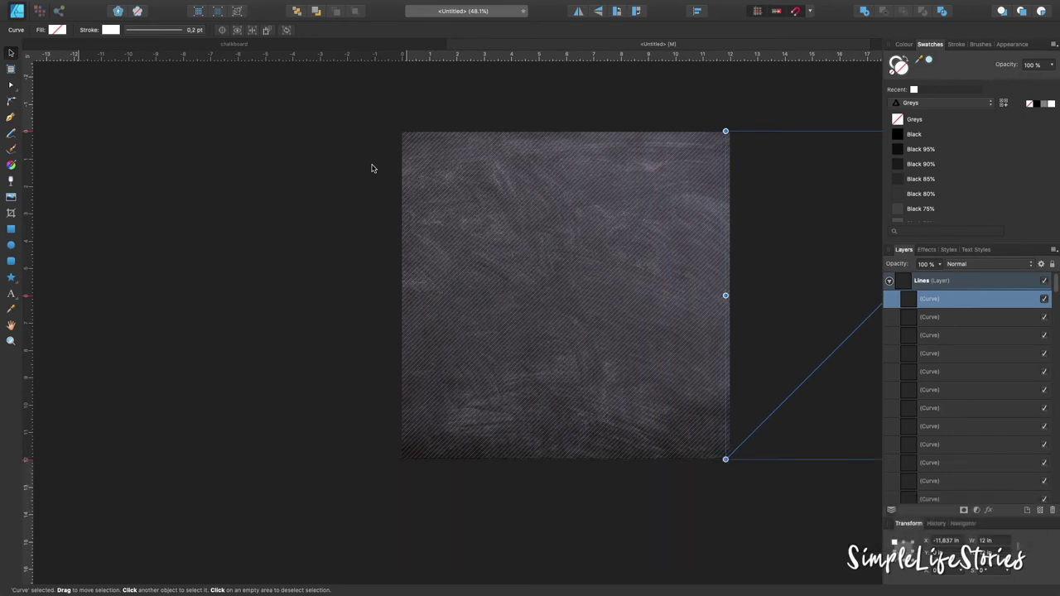
Select the Lines layer and set its stroke width to 0.5 pt.
{"action": "left_click", "coordinate": [889, 281]}
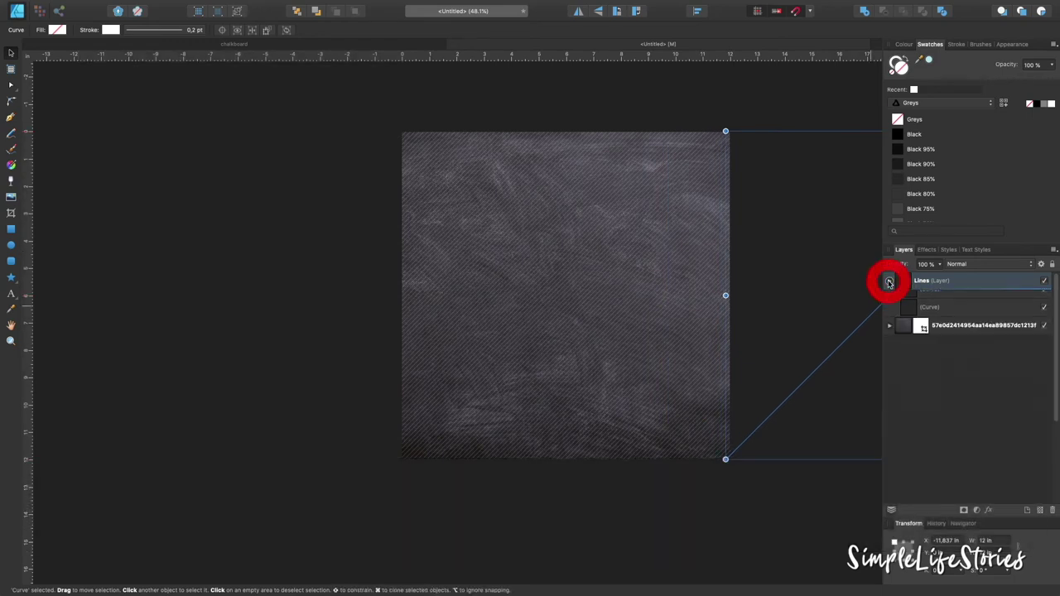
{"action": "left_click", "coordinate": [954, 284]}
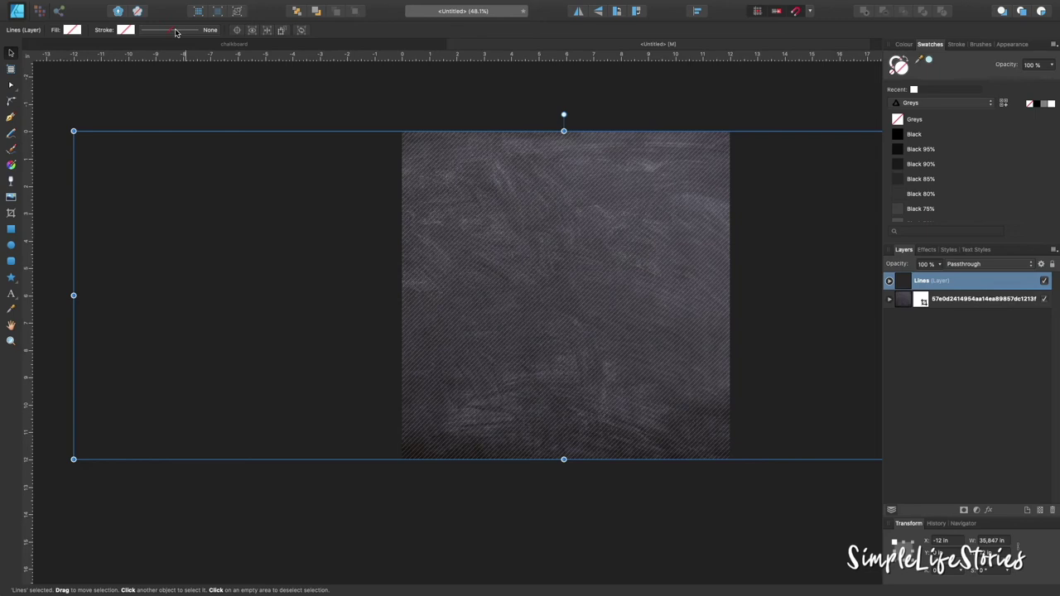
{"action": "left_click", "coordinate": [143, 30]}
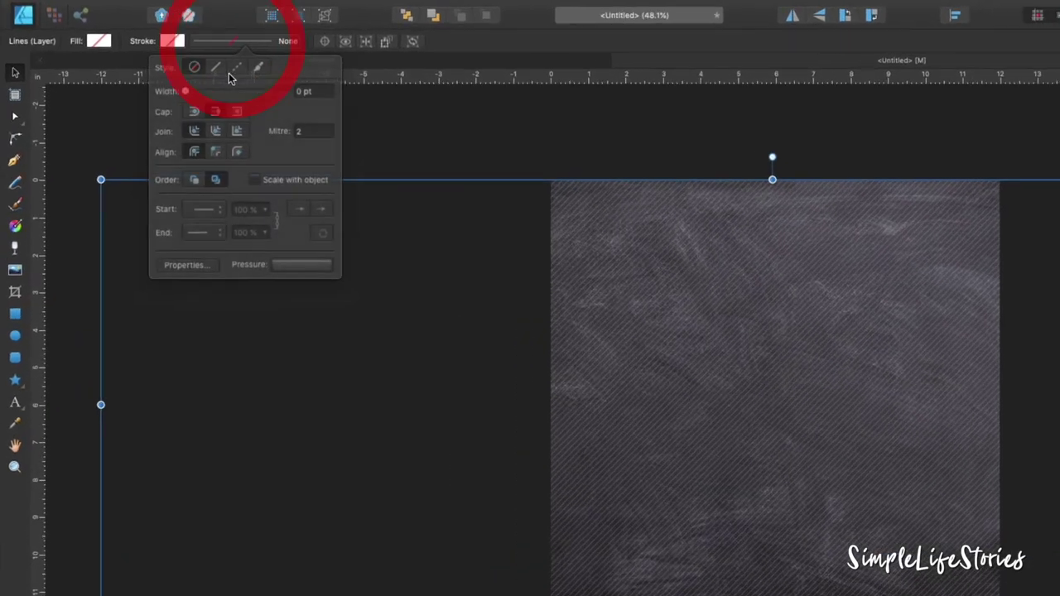
{"action": "mouse_move", "coordinate": [222, 106]}
{"action": "left_mouse_down"}
{"action": "mouse_move", "coordinate": [249, 107]}
{"action": "mouse_move", "coordinate": [232, 107]}
{"action": "left_mouse_up"}
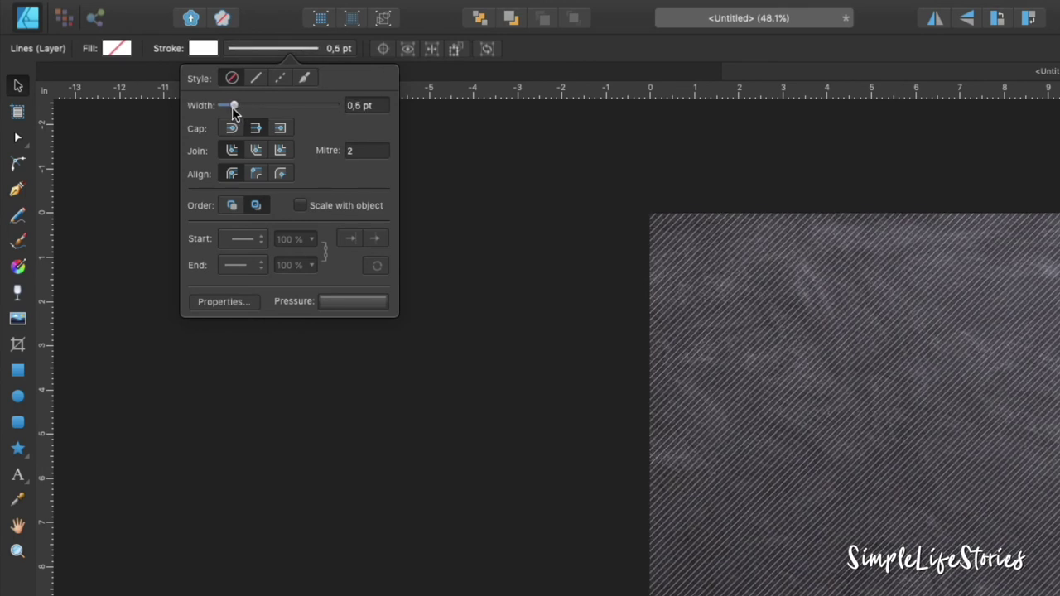
{"action": "left_click", "coordinate": [233, 108]}
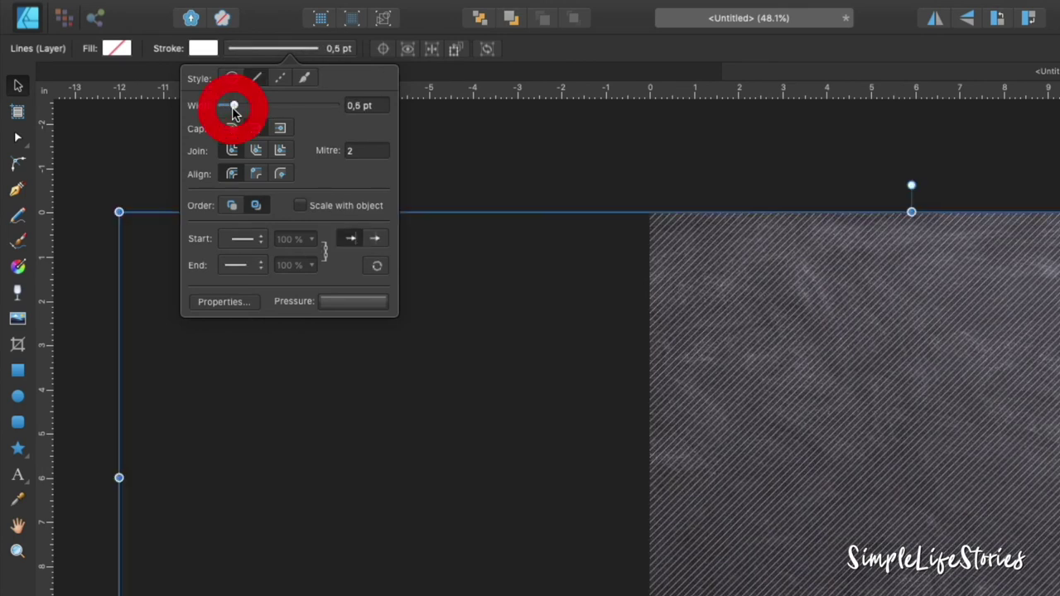
Make the lines' stroke dashed with a 1, 1 pattern, then deselect.
{"action": "left_click", "coordinate": [277, 78]}
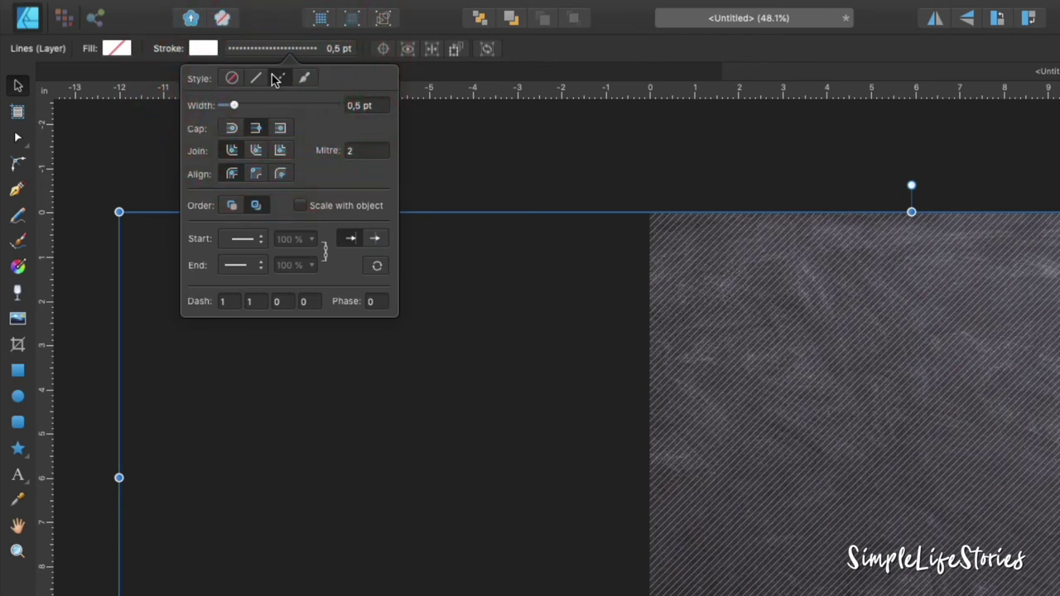
{"action": "scroll", "coordinate": [758, 371], "scroll_direction": "up", "scroll_amount": 2}
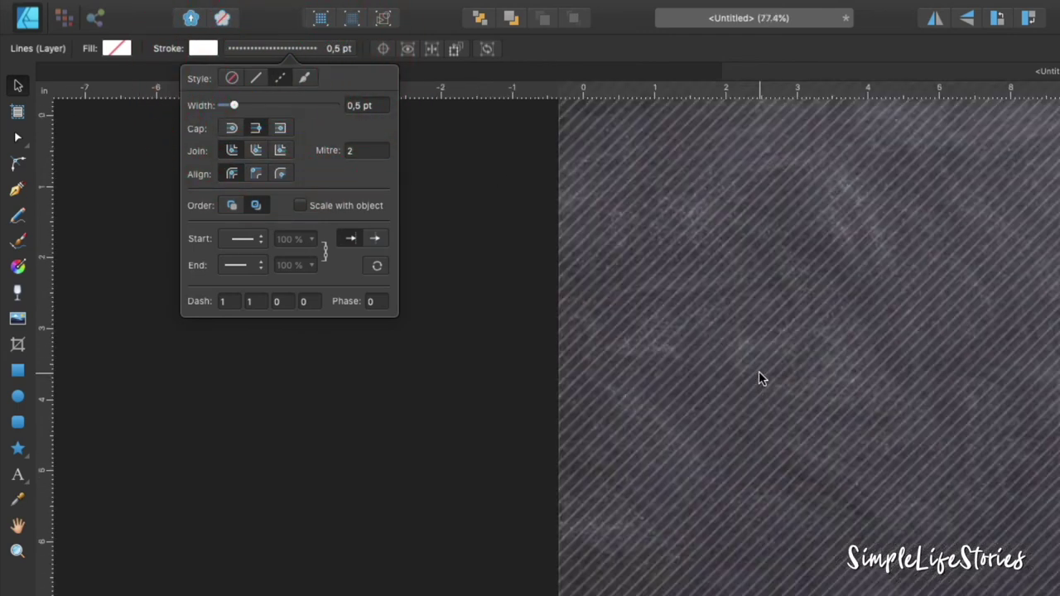
{"action": "scroll", "coordinate": [759, 370], "scroll_direction": "up", "scroll_amount": 3}
{"action": "scroll", "coordinate": [758, 371], "scroll_direction": "up", "scroll_amount": 3}
{"action": "scroll", "coordinate": [758, 371], "scroll_direction": "up", "scroll_amount": 1}
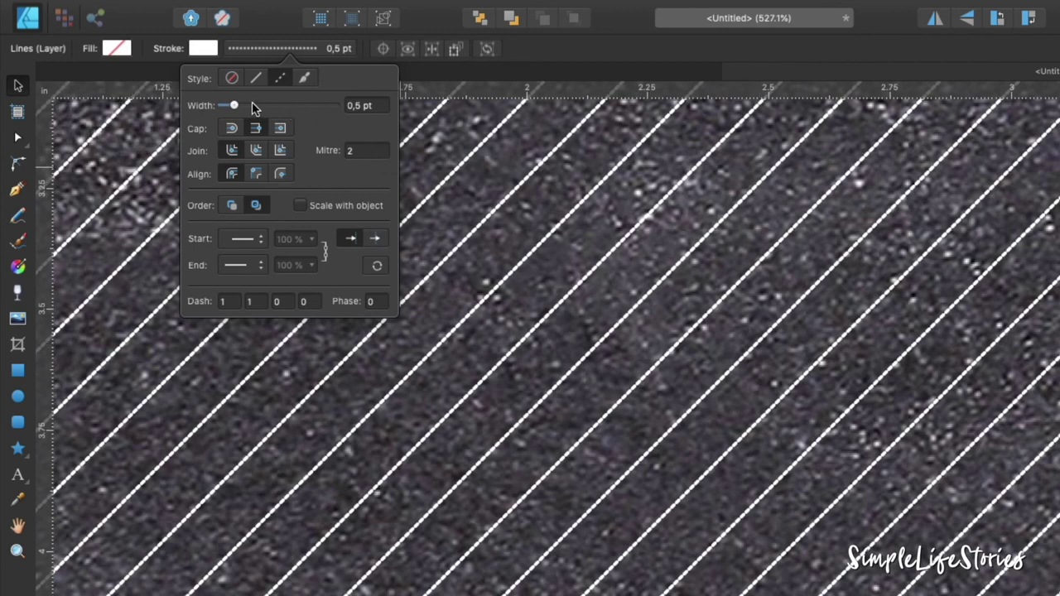
{"action": "scroll", "coordinate": [763, 348], "scroll_direction": "down", "scroll_amount": 1}
{"action": "scroll", "coordinate": [763, 347], "scroll_direction": "down", "scroll_amount": 3}
{"action": "scroll", "coordinate": [763, 348], "scroll_direction": "down", "scroll_amount": 2}
{"action": "scroll", "coordinate": [763, 348], "scroll_direction": "down", "scroll_amount": 2}
{"action": "scroll", "coordinate": [764, 348], "scroll_direction": "down", "scroll_amount": 1}
{"action": "scroll", "coordinate": [764, 348], "scroll_direction": "down", "scroll_amount": 1}
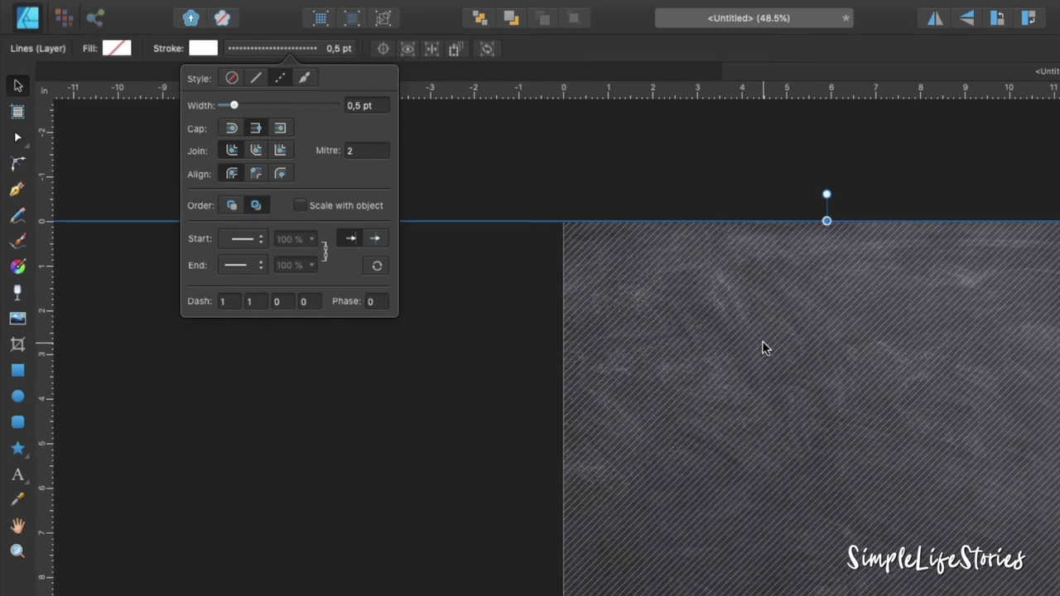
{"action": "left_click", "coordinate": [618, 149]}
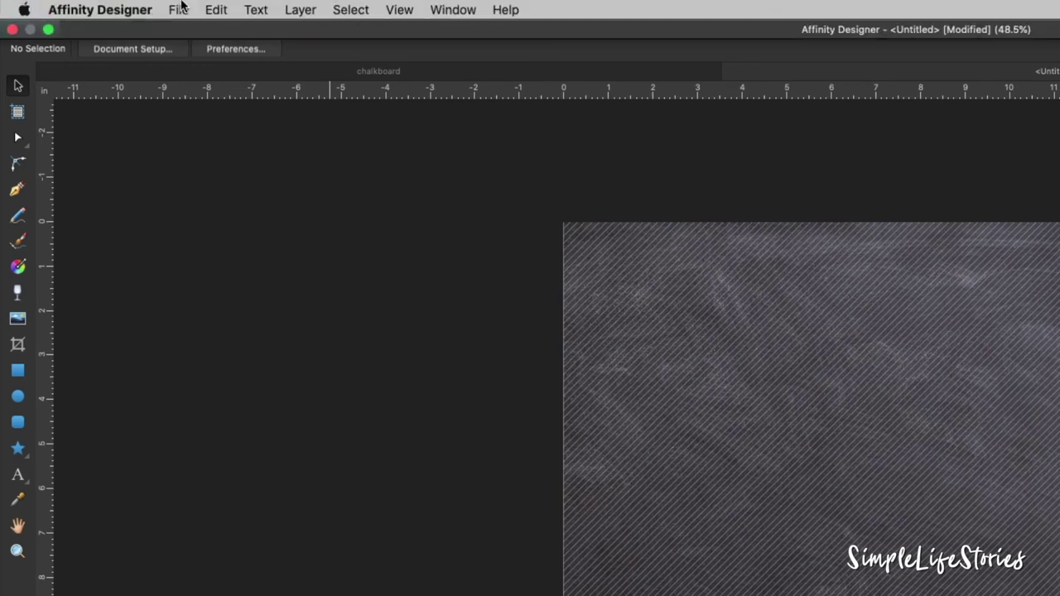
Save the document, replacing 'Untitled' with 'blackboard' as the file name.
{"action": "left_click", "coordinate": [182, 10]}
{"action": "left_click", "coordinate": [217, 151]}
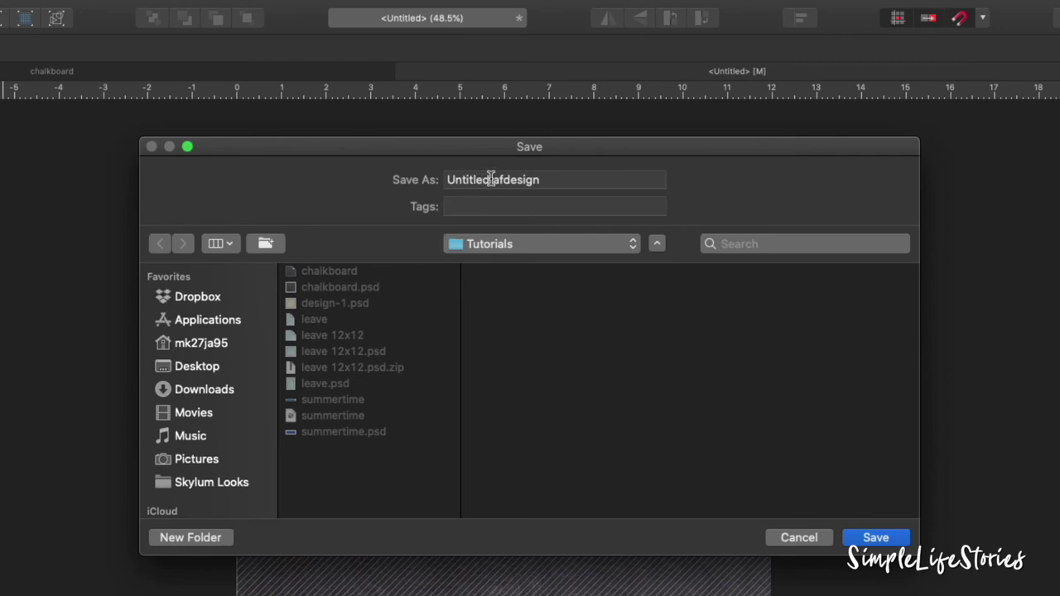
{"action": "left_click_drag", "start_coordinate": [488, 179], "coordinate": [443, 179]}
{"action": "left_click", "coordinate": [407, 179]}
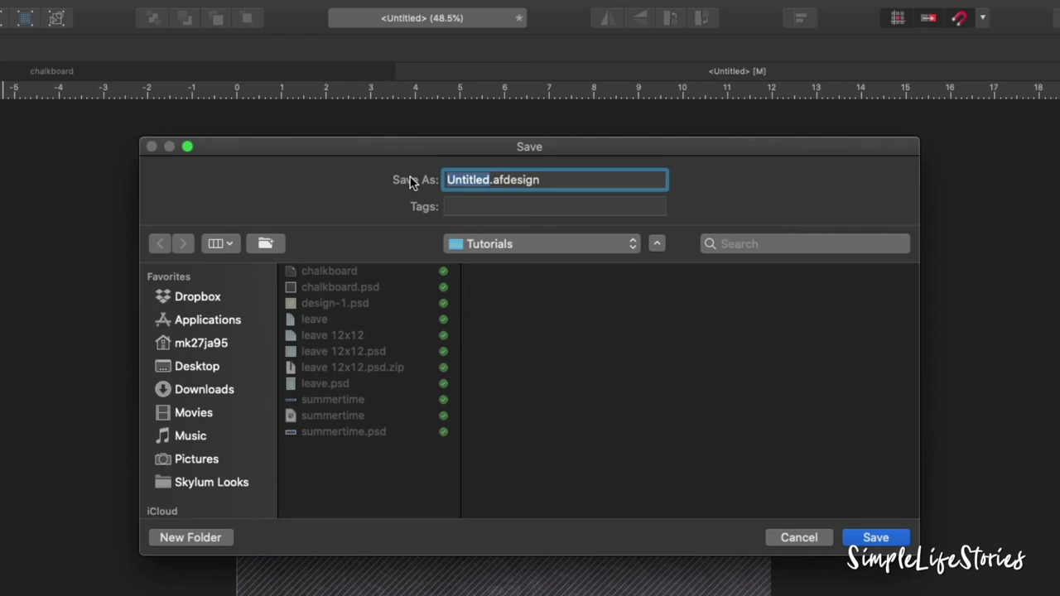
{"action": "type", "text": "blackboard"}
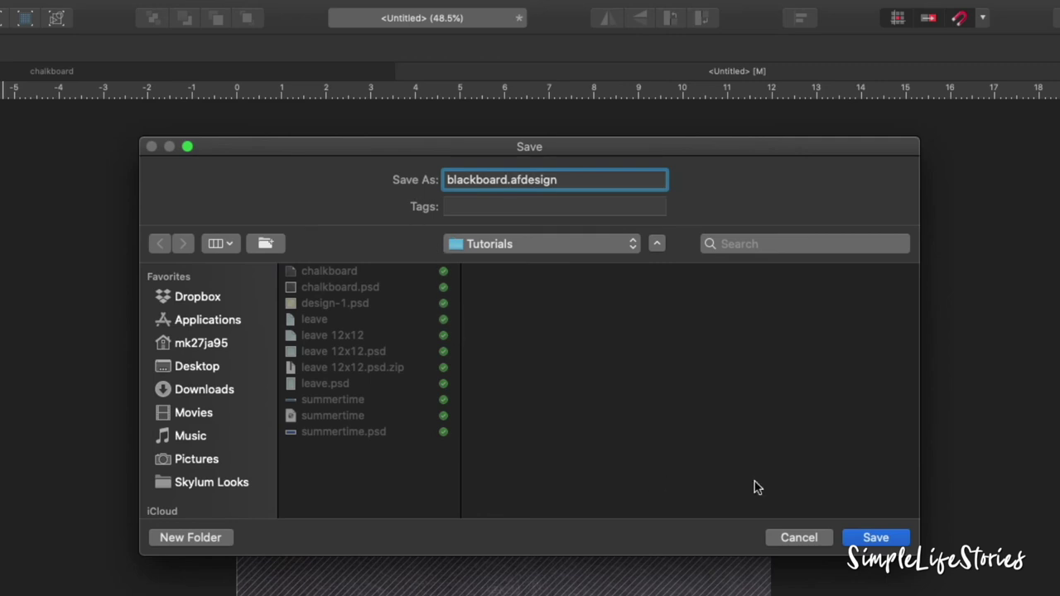
{"action": "left_click", "coordinate": [878, 538]}
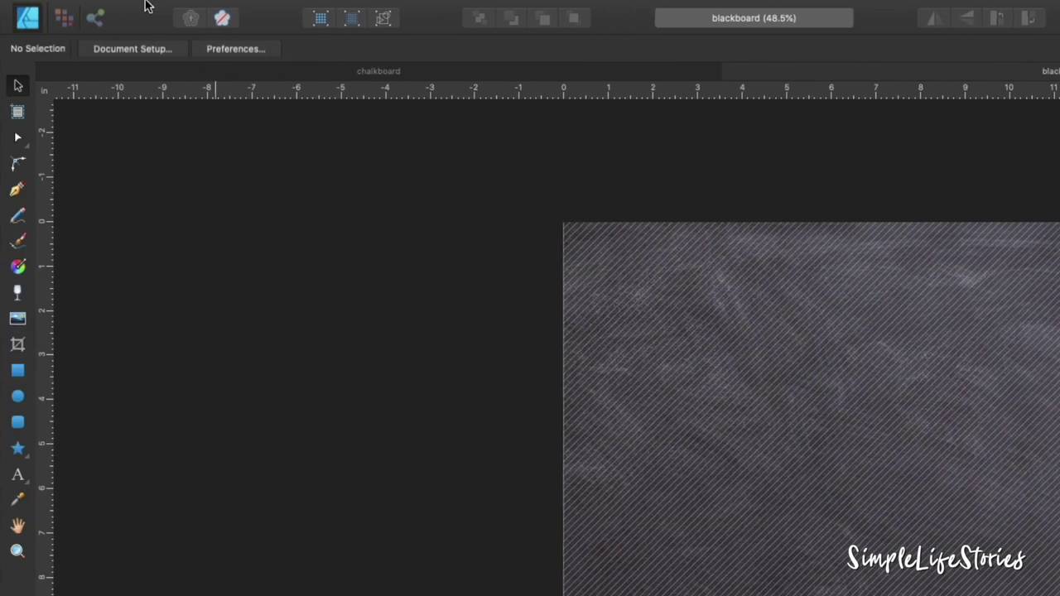
Export the design as blackboard.psd using the PSD (preserve accuracy) preset.
{"action": "mouse_move", "coordinate": [149, 3]}
{"action": "left_click", "coordinate": [174, 9]}
{"action": "left_click", "coordinate": [237, 310]}
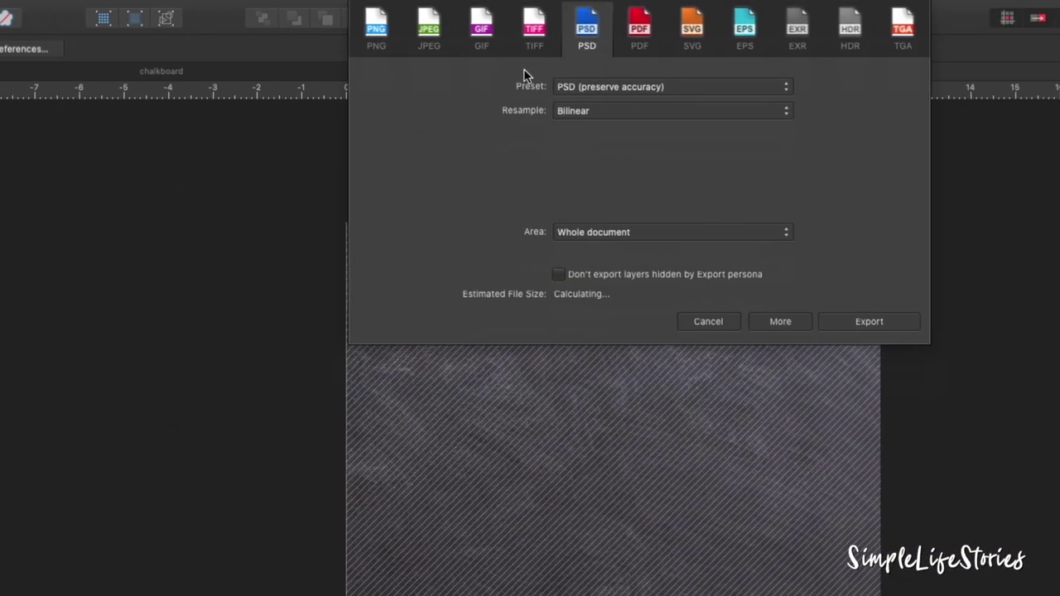
{"action": "left_click", "coordinate": [880, 323]}
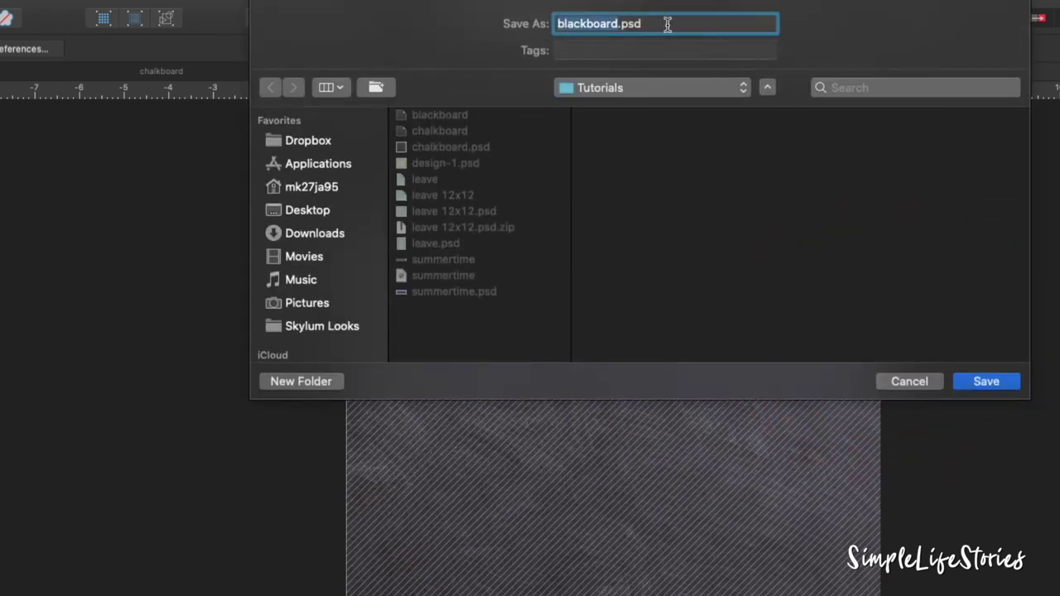
{"action": "left_click", "coordinate": [992, 383]}
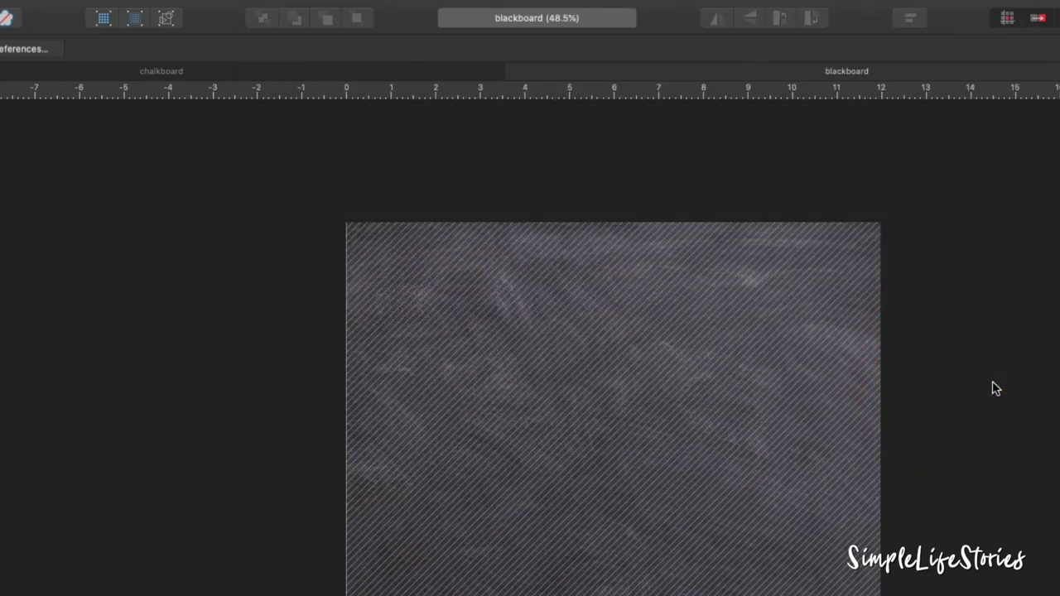